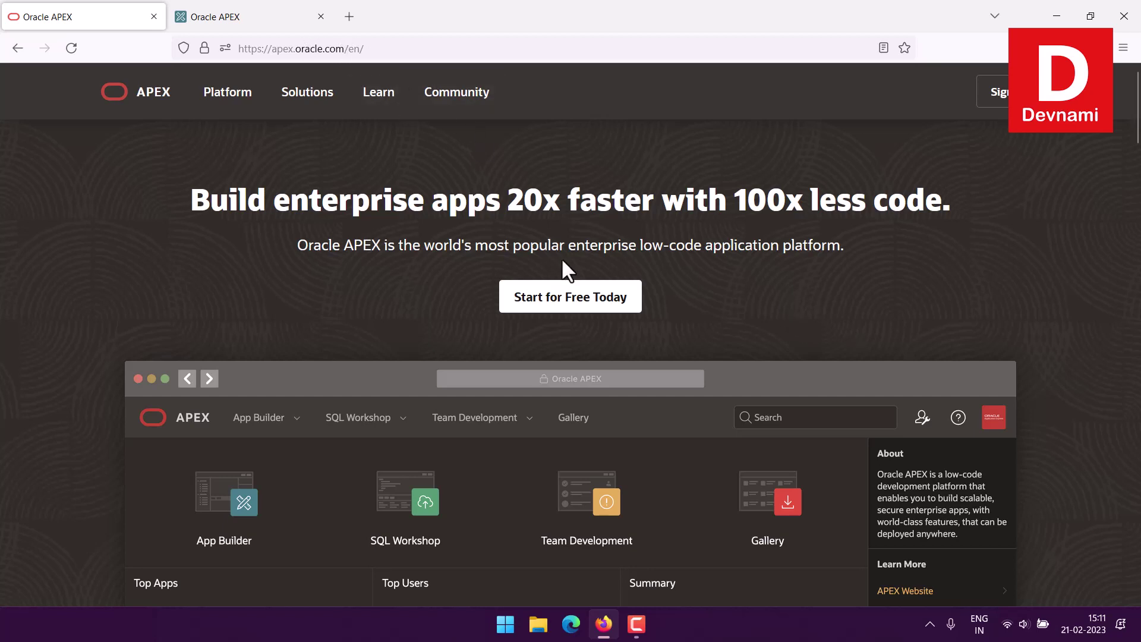
- Open the free getting-started page and examine the available ways to get Oracle APEX, including the free workspace option
left_click(551, 304)
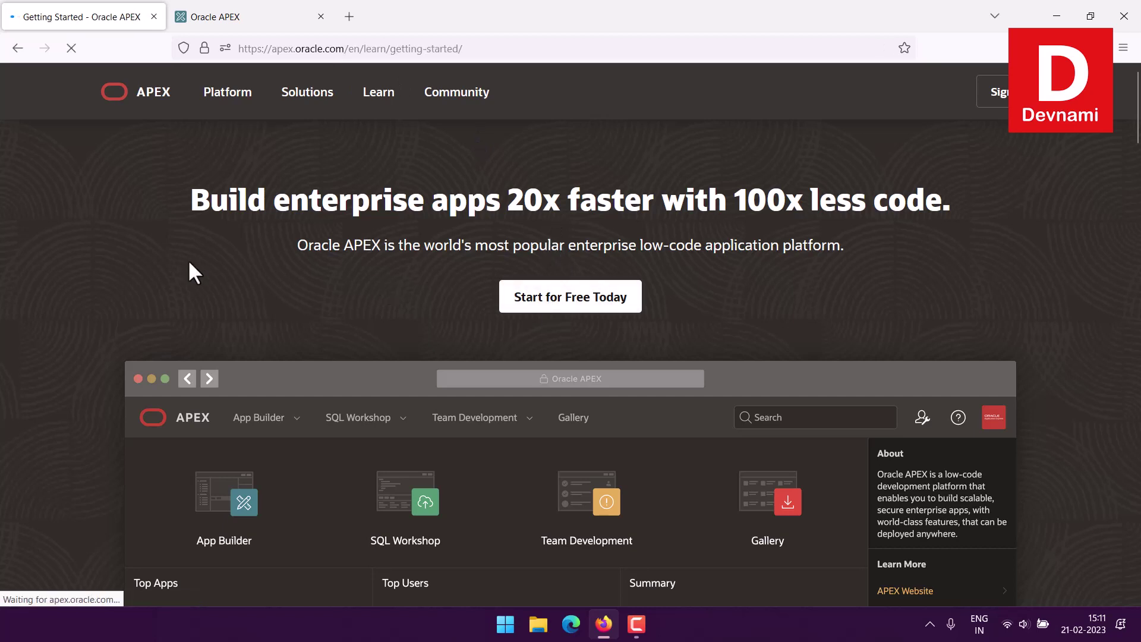
scroll(151, 275, "down", 3)
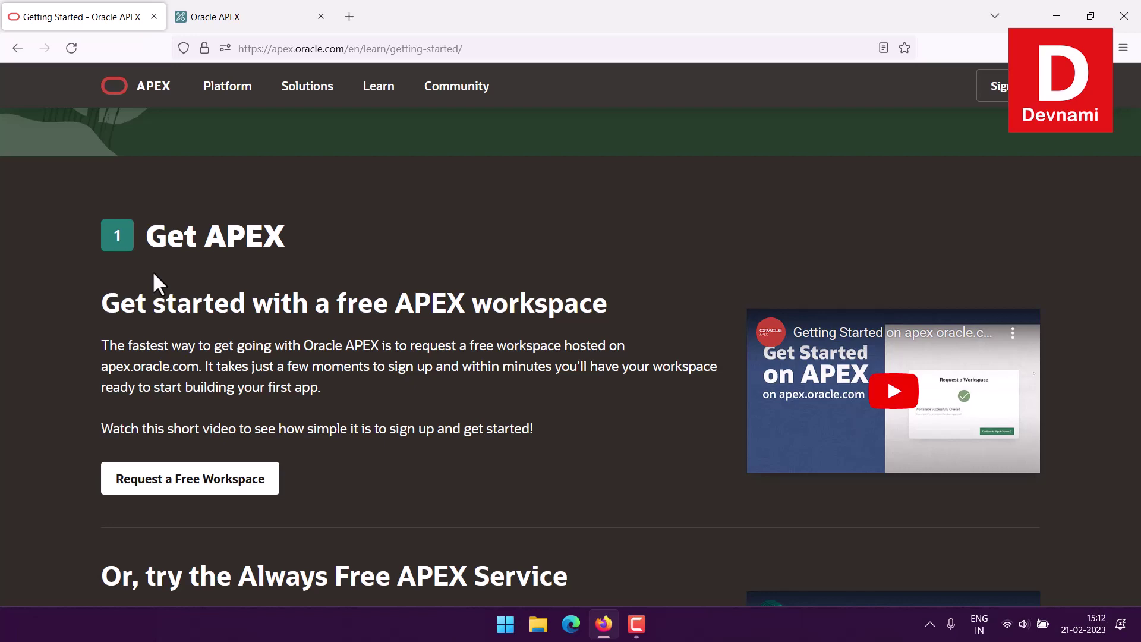
scroll(16, 315, "down", 15)
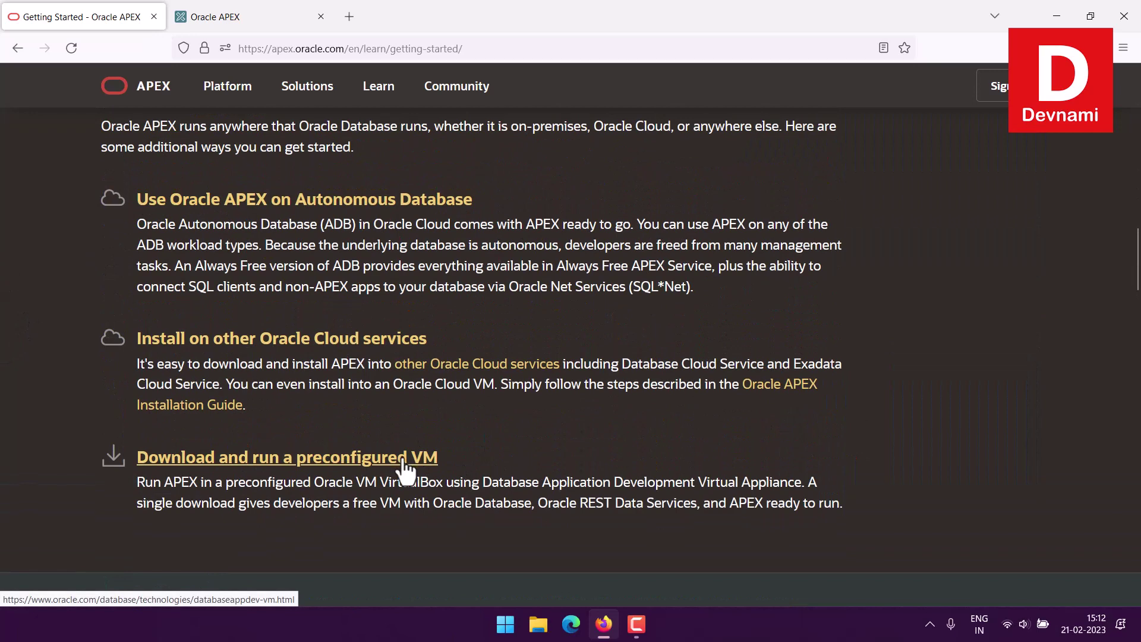
scroll(2, 386, "up", 8)
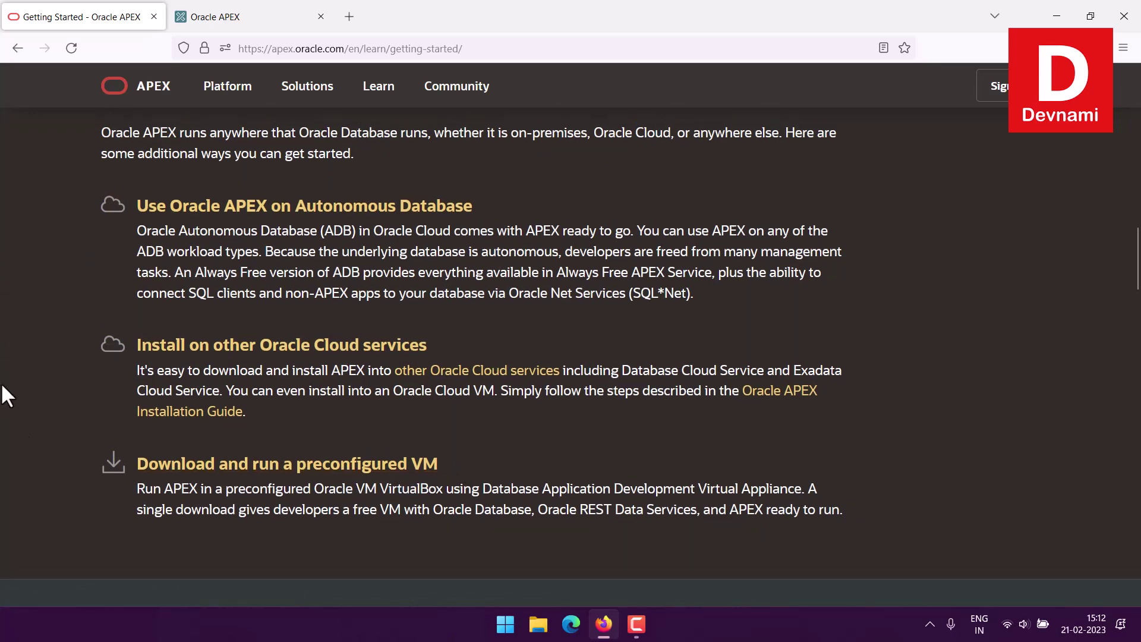
scroll(2, 385, "up", 8)
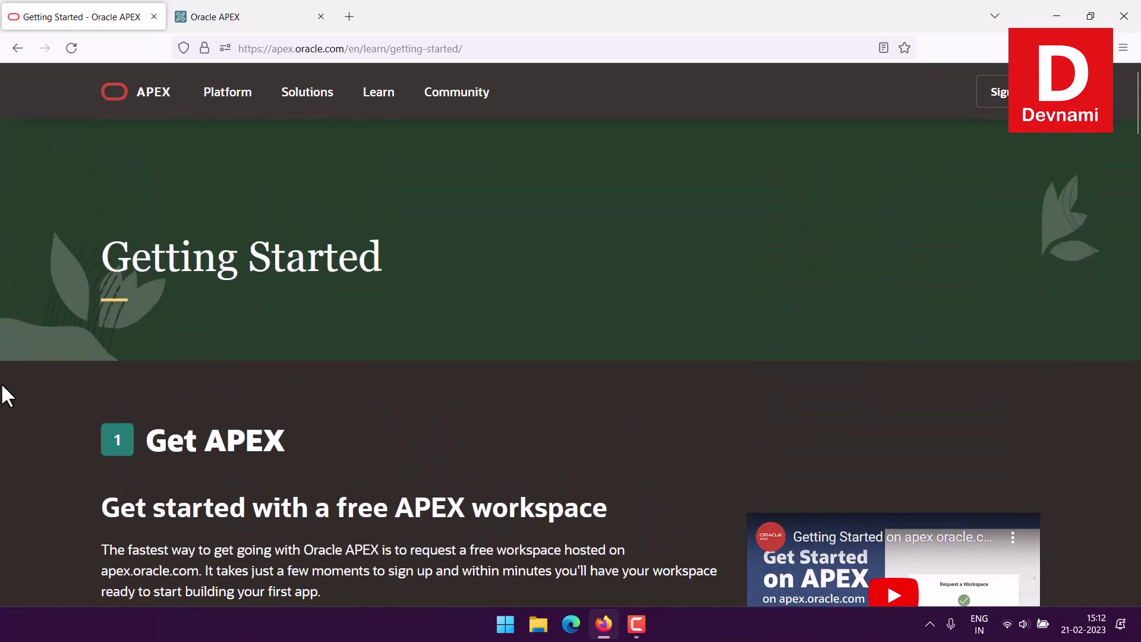
scroll(33, 376, "down", 3)
left_click_drag(280, 304, 447, 323)
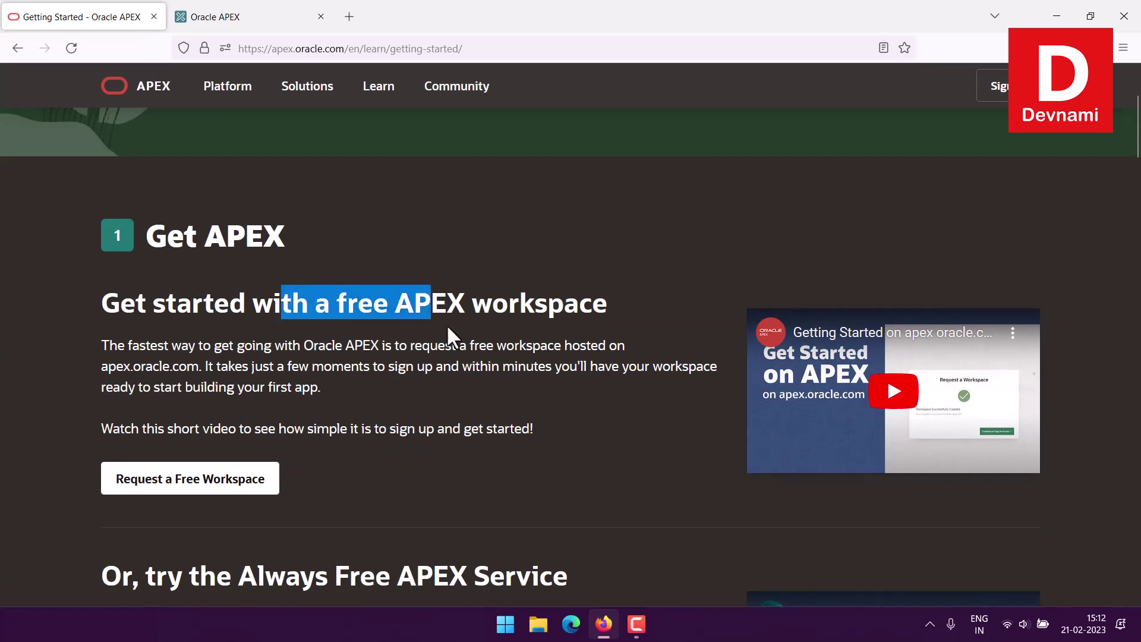
left_click(498, 404)
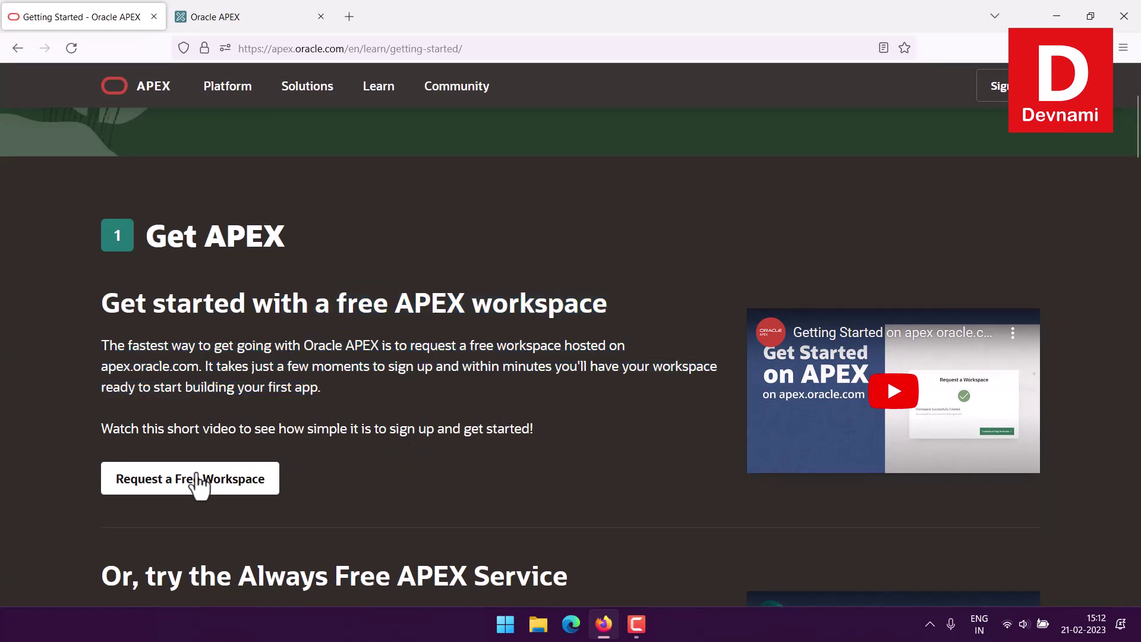
- Open the free workspace request form to view its fields, close it and return to the existing APEX workspace
left_click(102, 478)
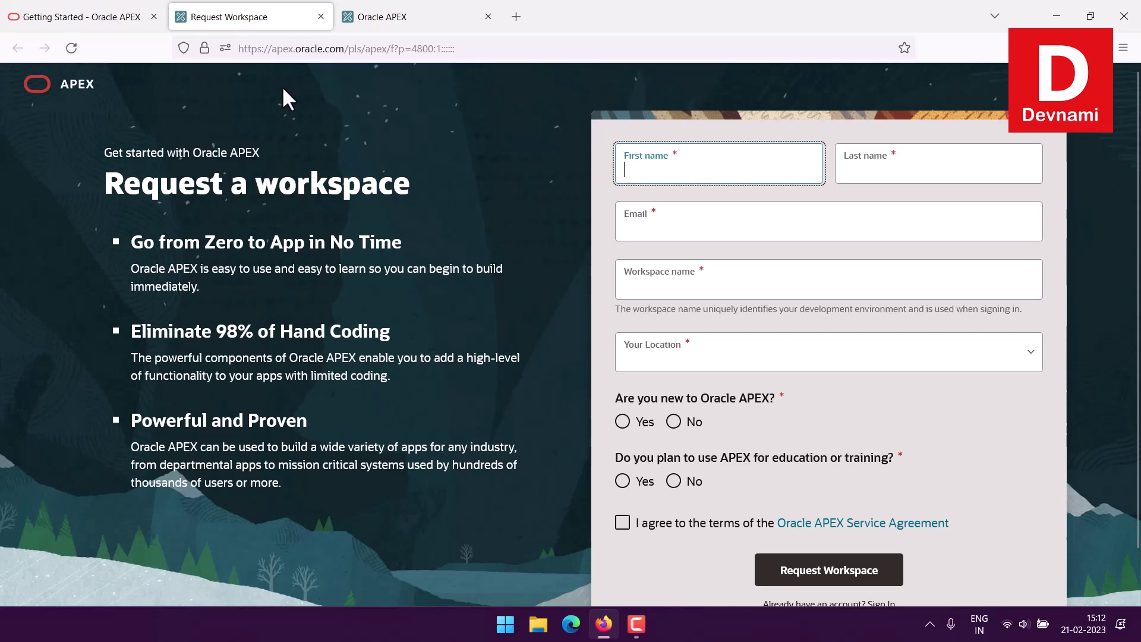
left_click(320, 17)
left_click(252, 16)
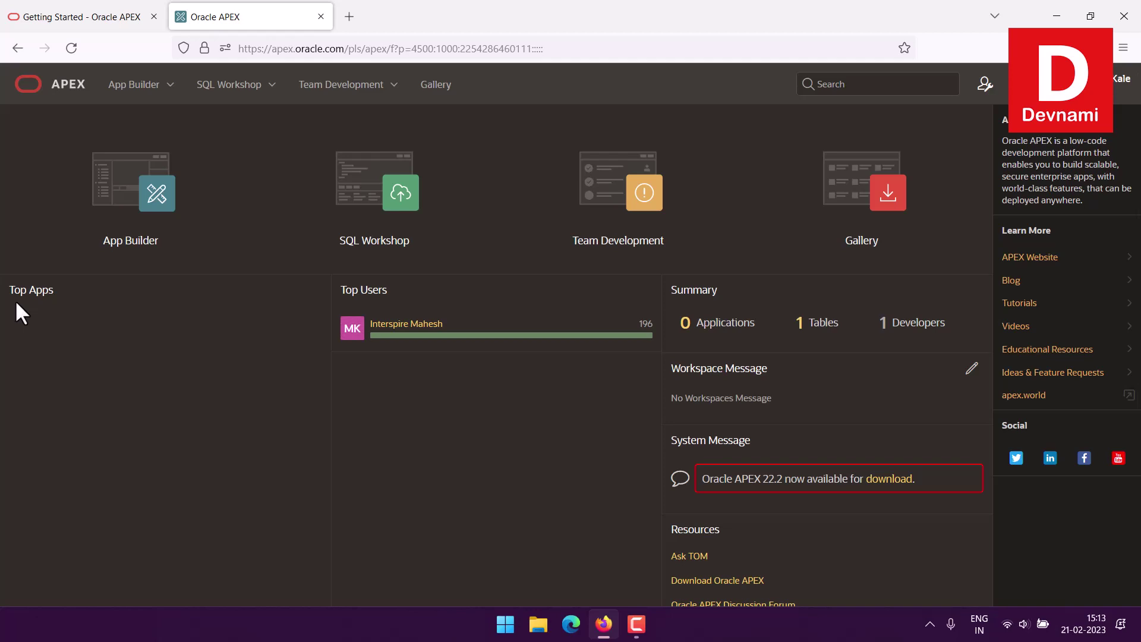
- Open the App Builder and sign in to the devnami workspace by entering the account password
left_click(87, 265)
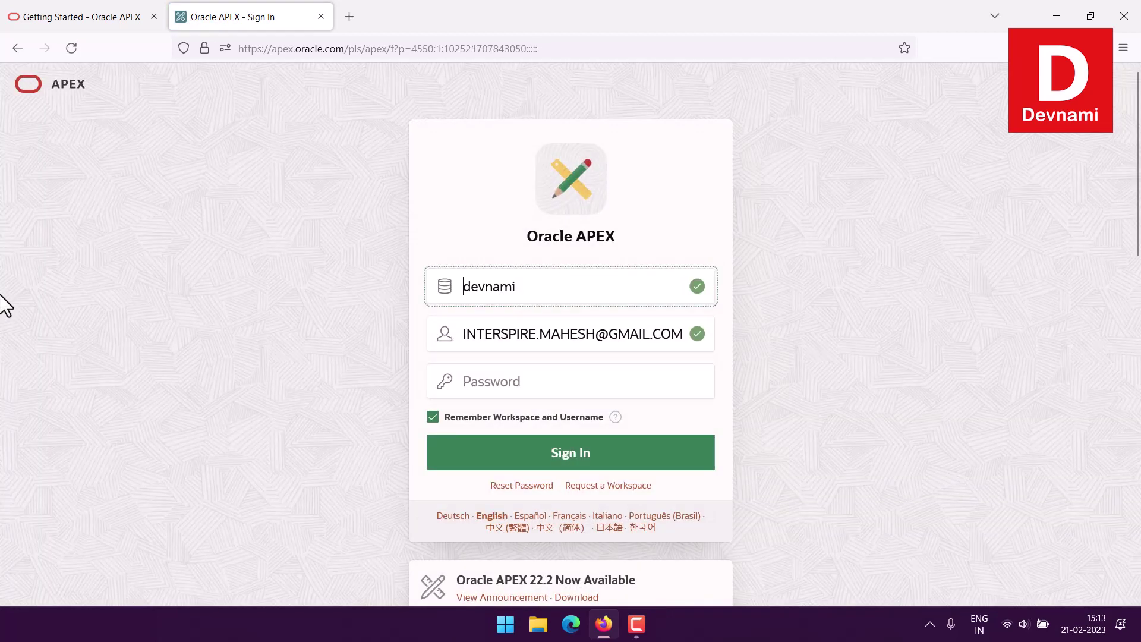
left_click(518, 377)
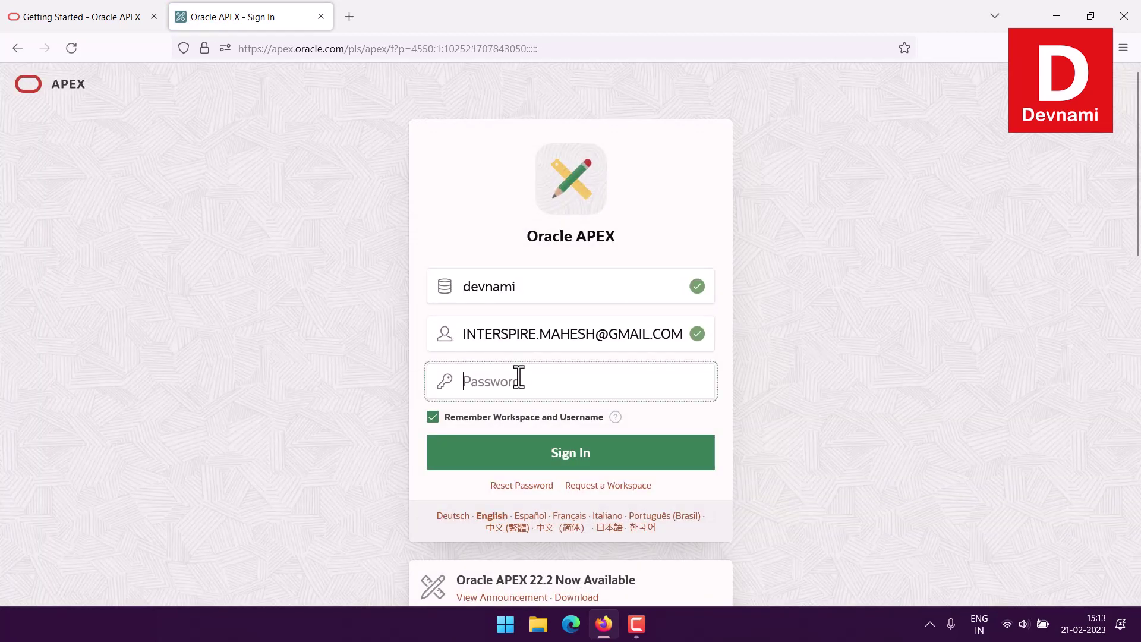
type("********")
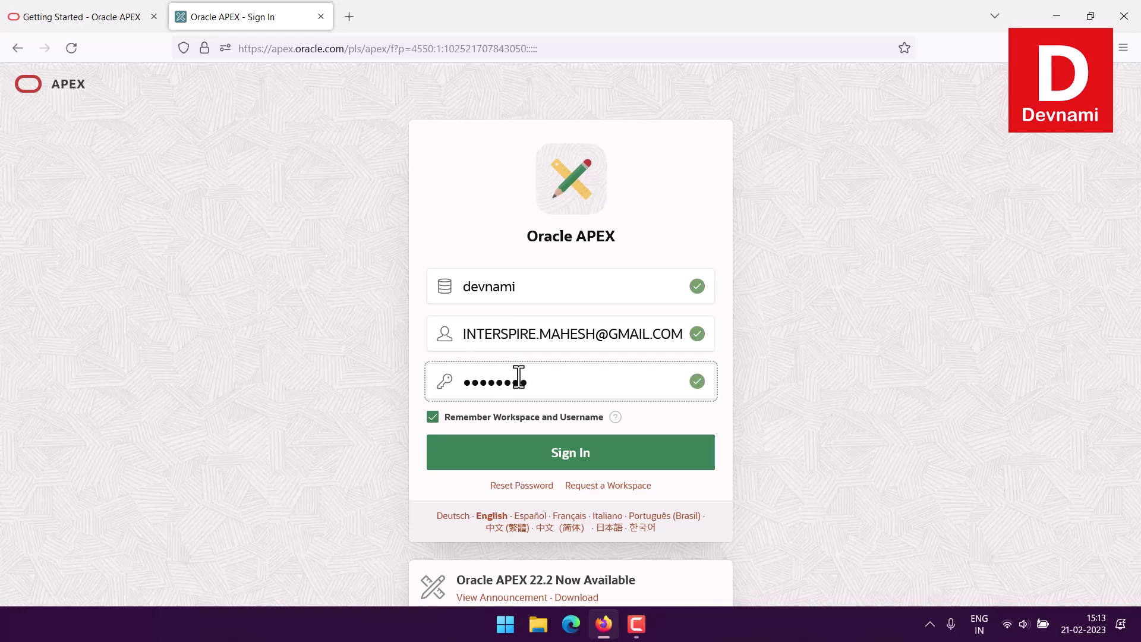
type("*")
left_click(530, 447)
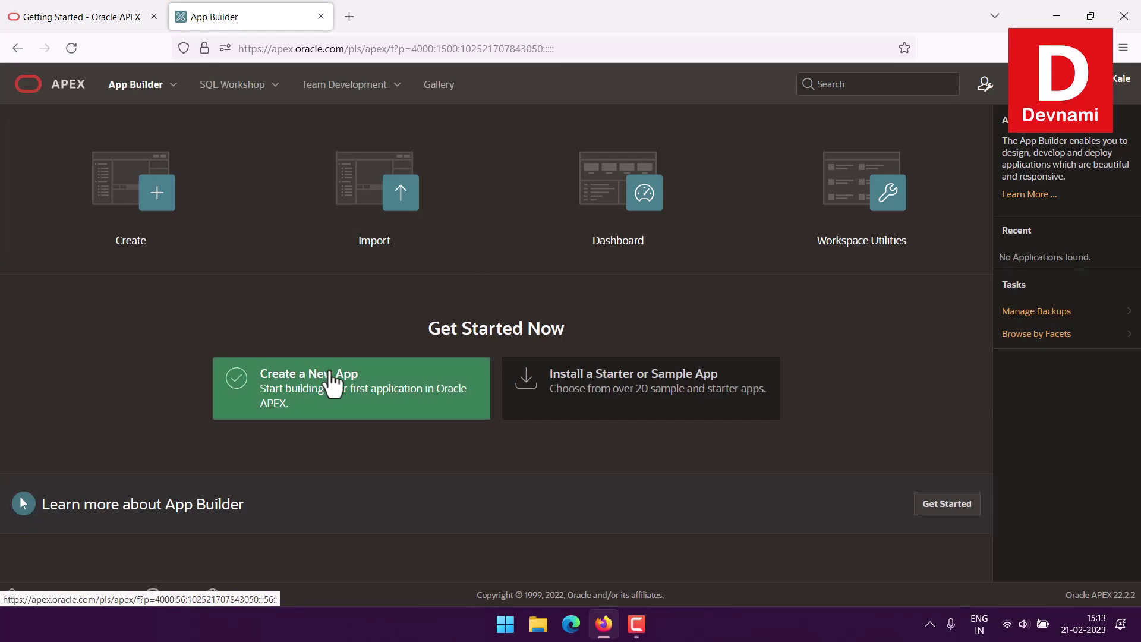
- Start creating an application from a file and choose copy and paste as the data source
left_click(134, 256)
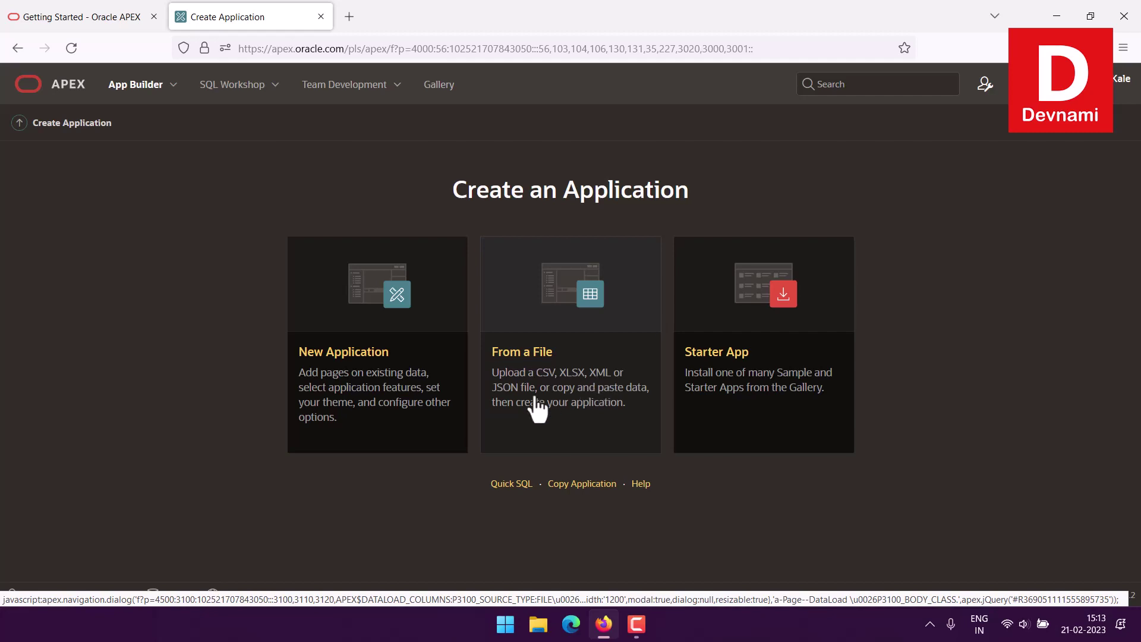
left_click(566, 280)
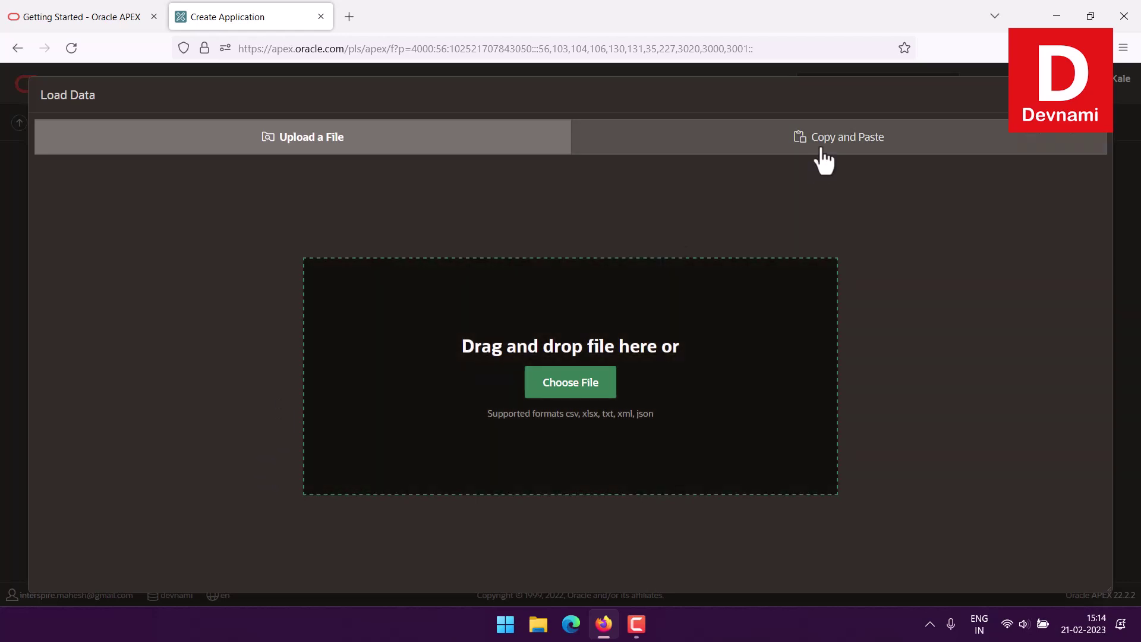
left_click(826, 152)
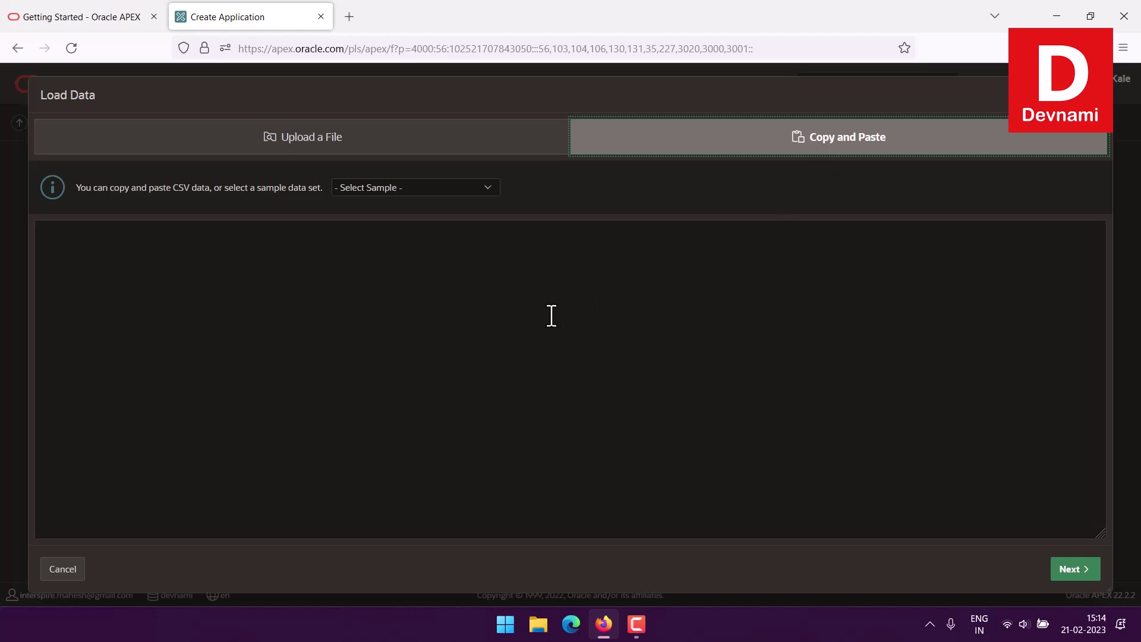
- Preview the Classic Departments and Employees, Academic, JSON and Structured Test Data, and Sales sample data sets
left_click(347, 188)
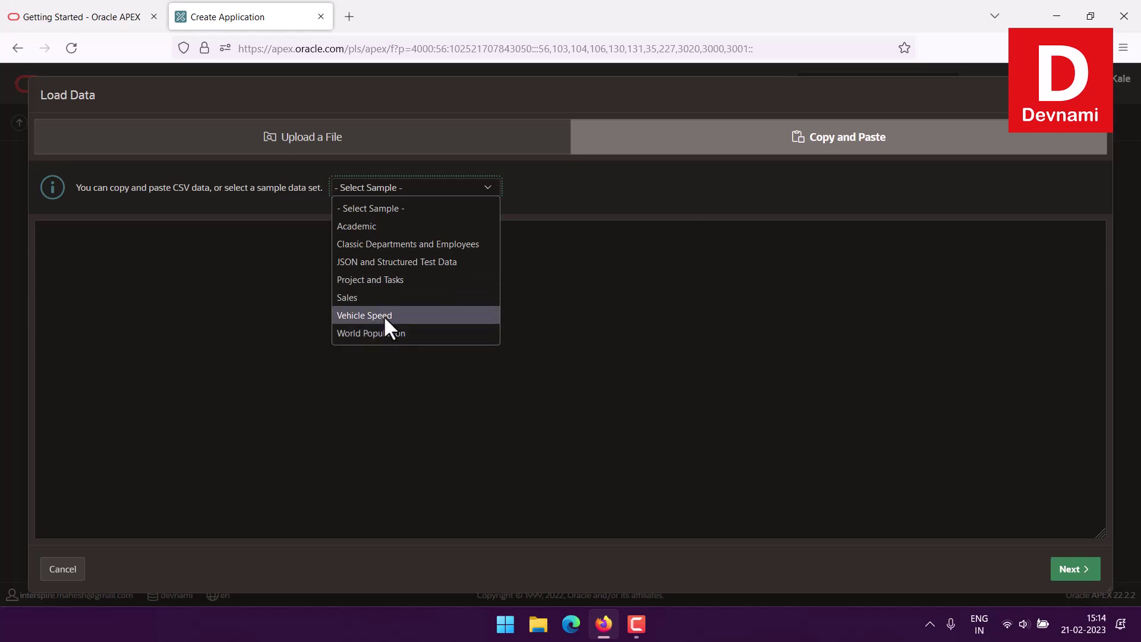
left_click(430, 240)
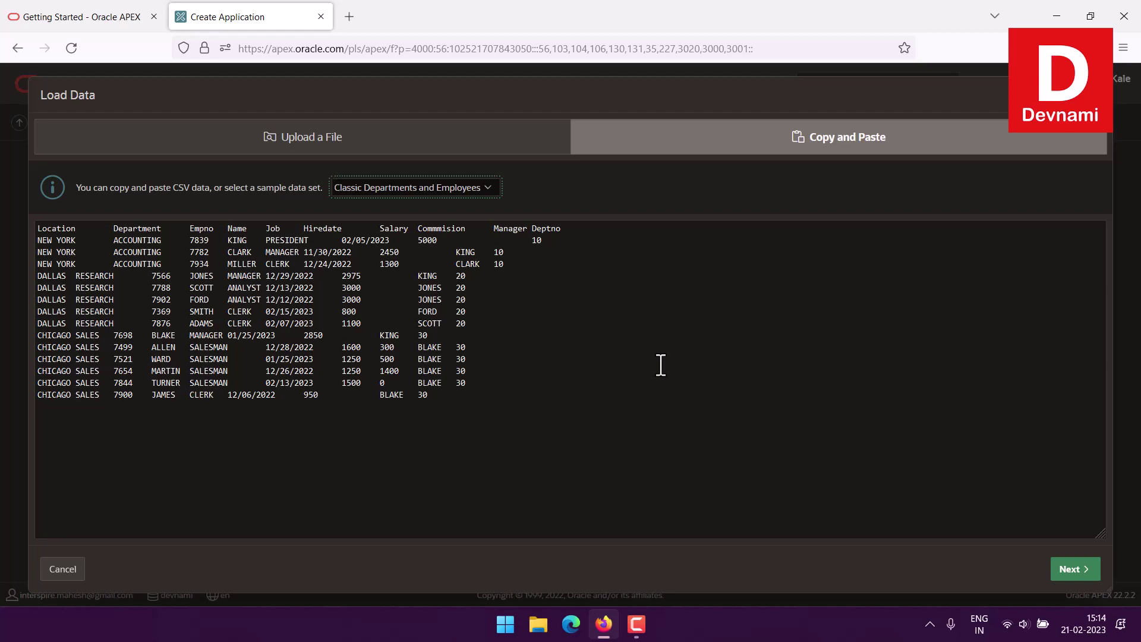
left_click(431, 189)
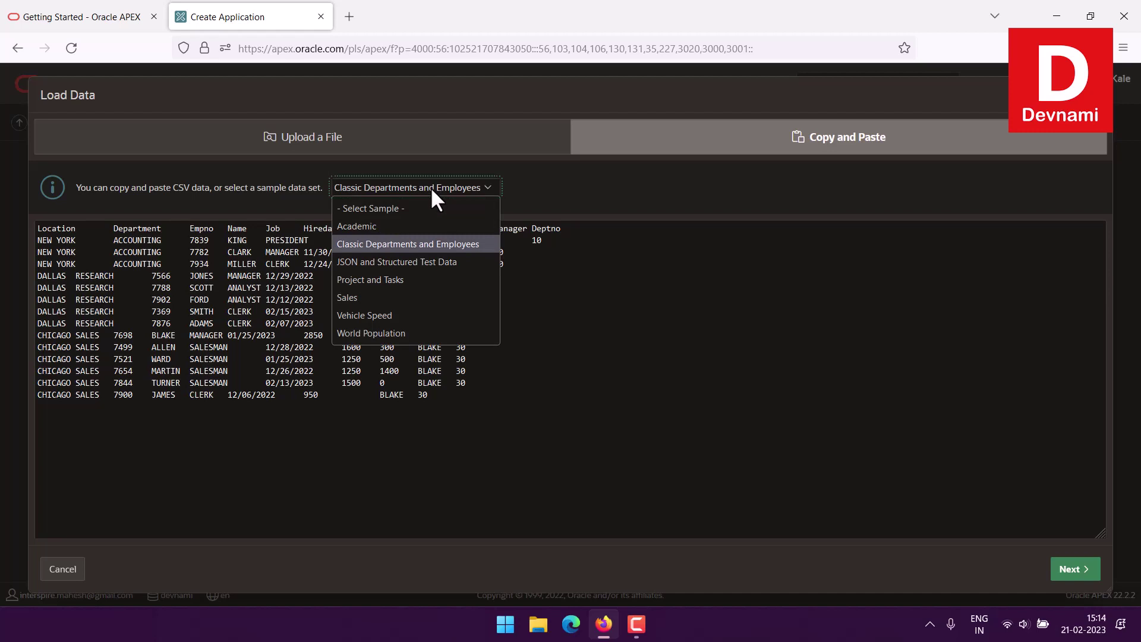
left_click(412, 226)
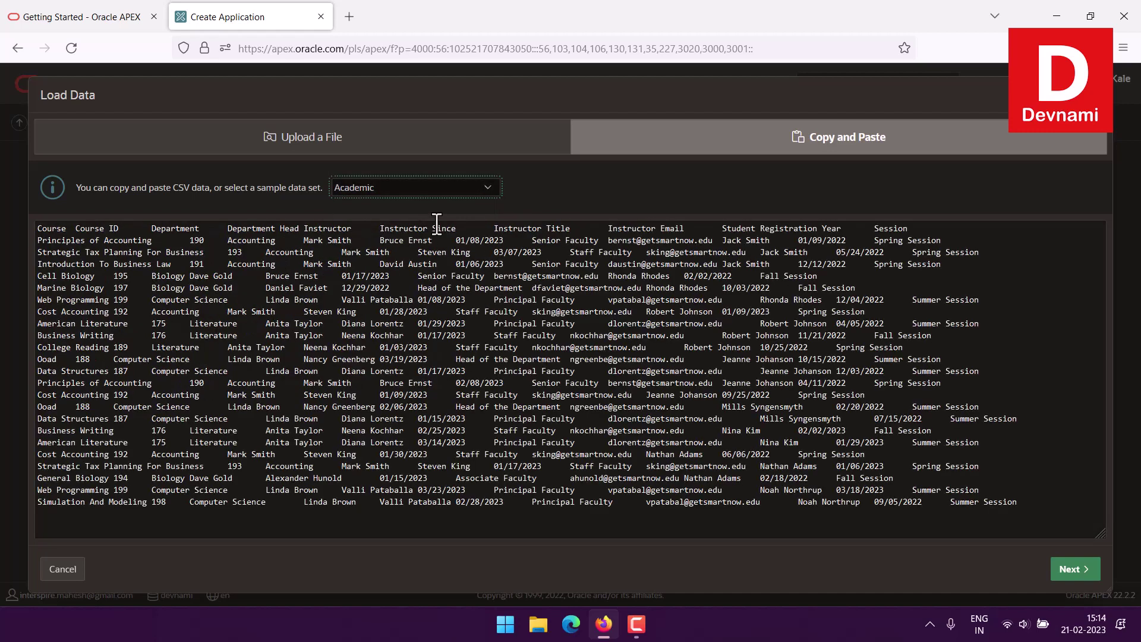
left_click(432, 187)
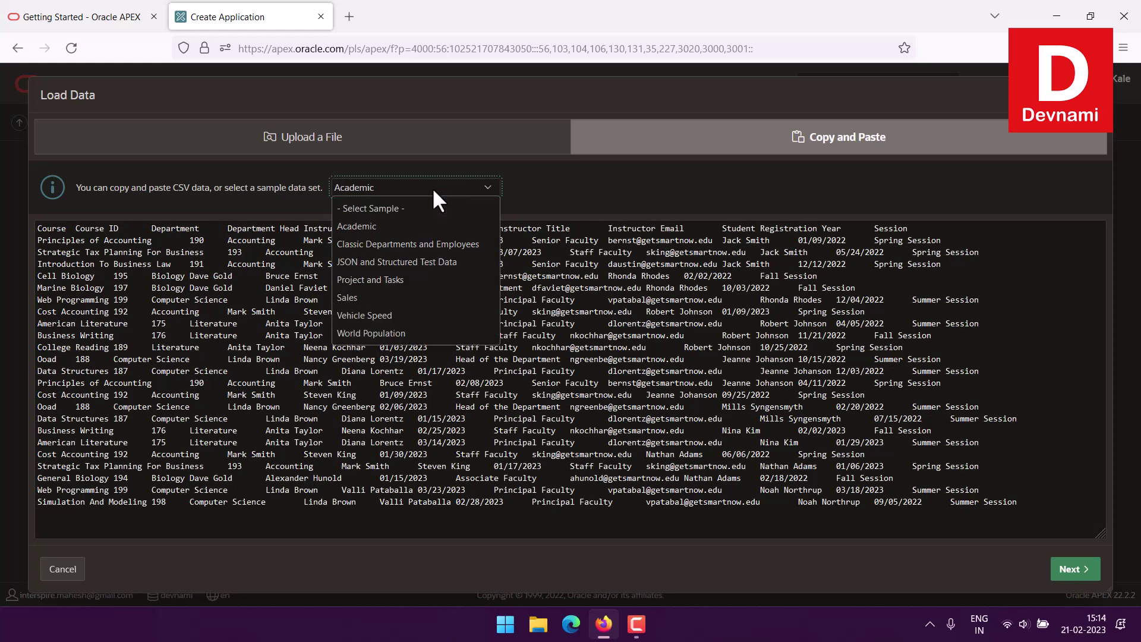
left_click(412, 258)
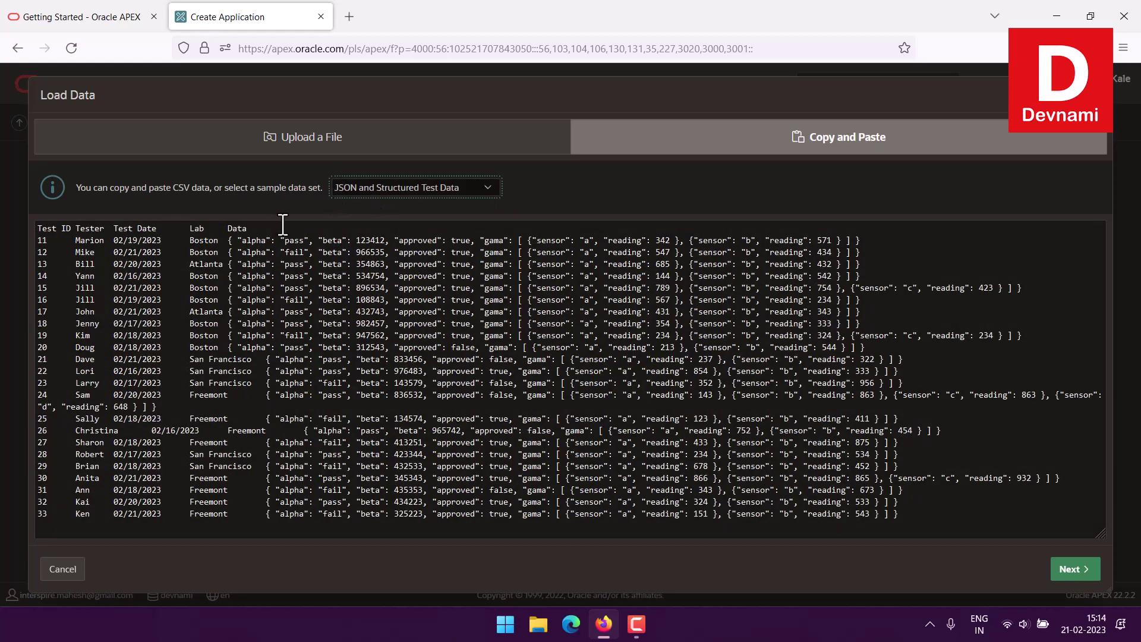
left_click(379, 189)
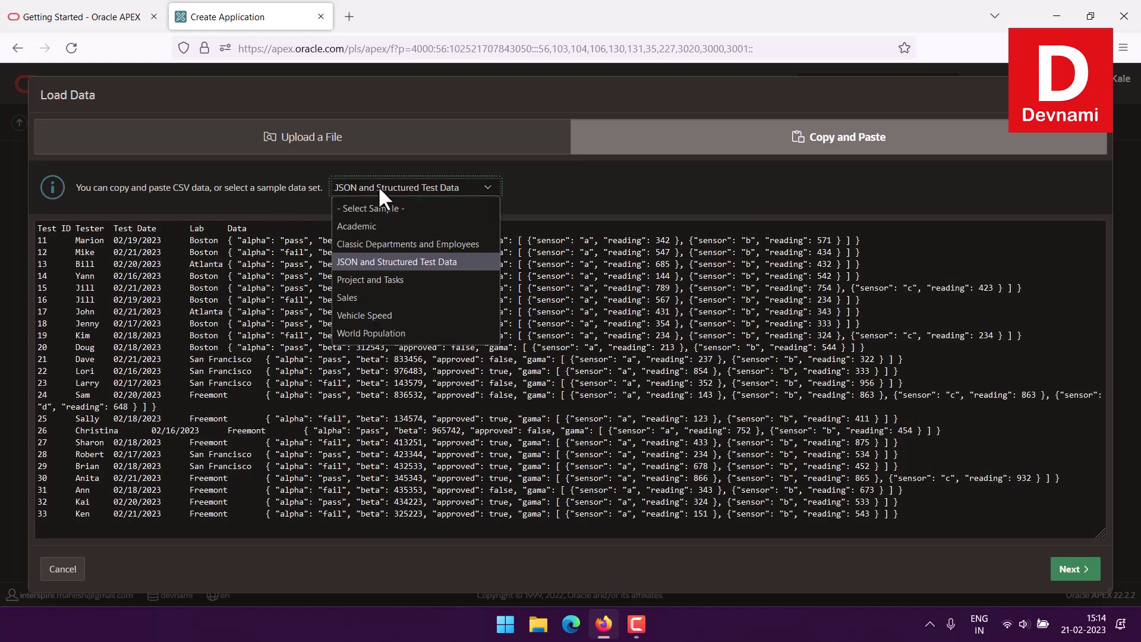
left_click(377, 299)
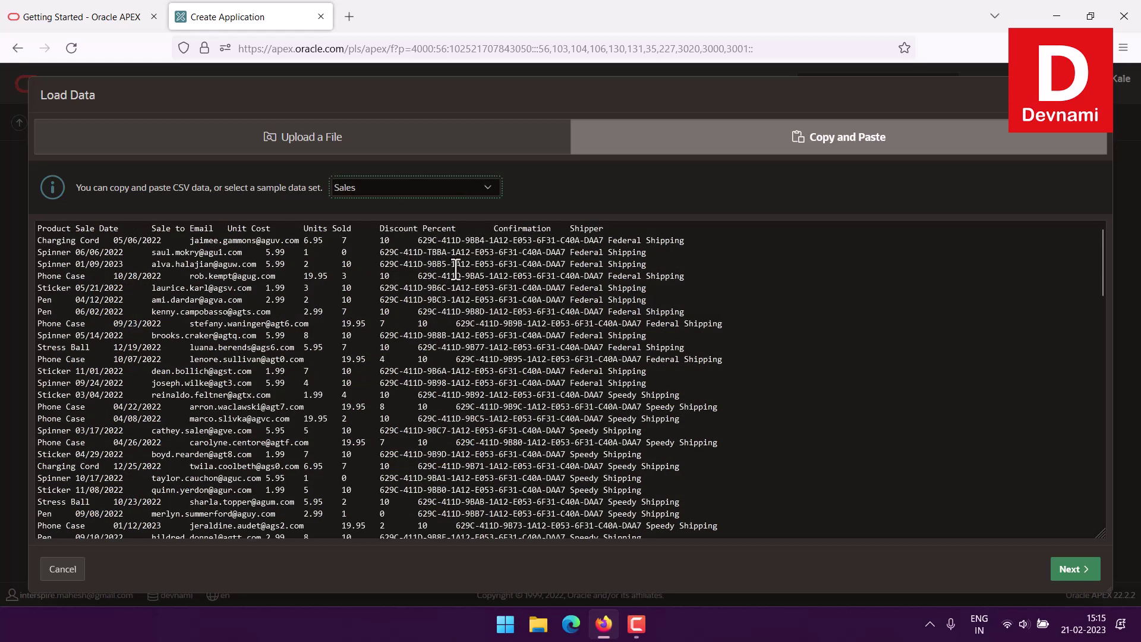
- Select the Project and Tasks sample data set and continue to its load settings
left_click(442, 188)
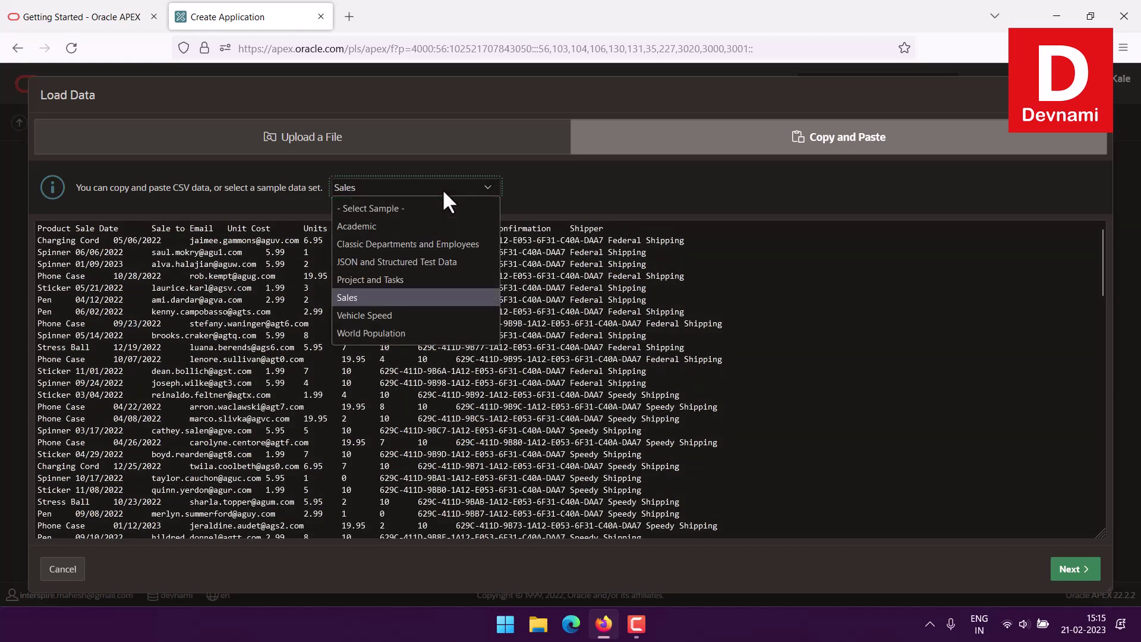
left_click(414, 279)
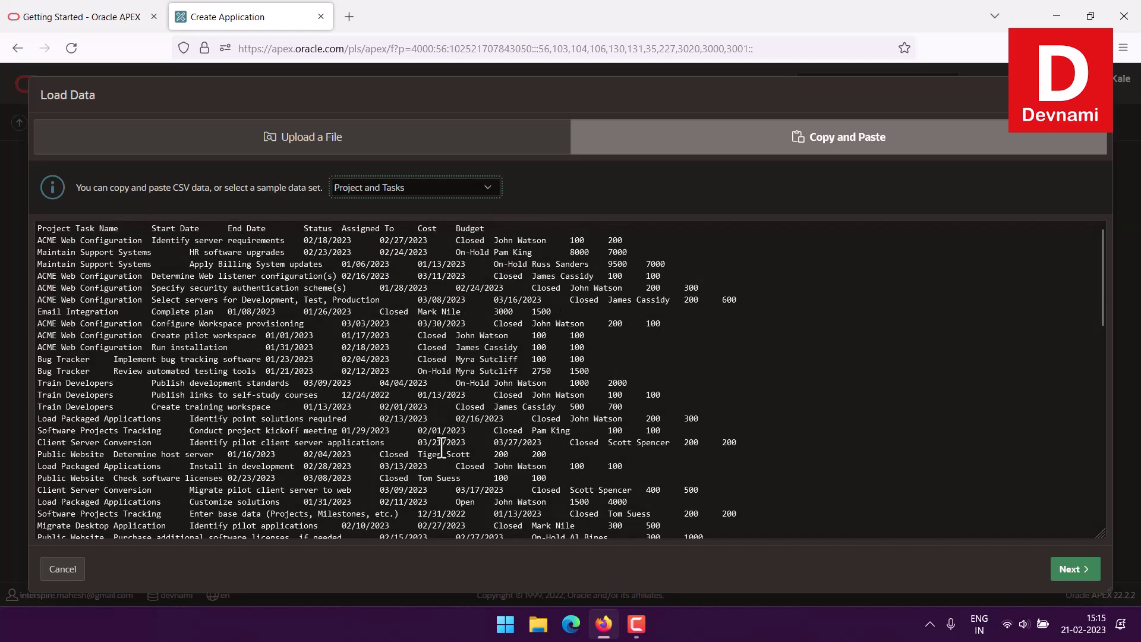
left_click(1076, 571)
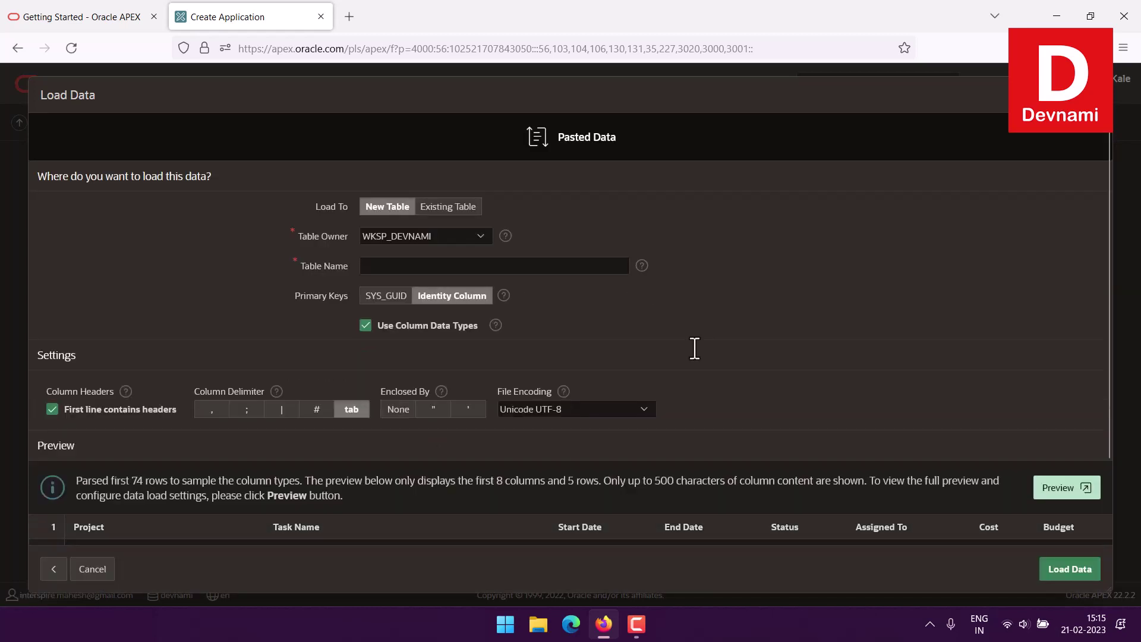
- Load the sample data into a new table named PROJECT with Identity Column as the primary key
left_click(392, 265)
type("PROJECT")
scroll(812, 293, "down", 2)
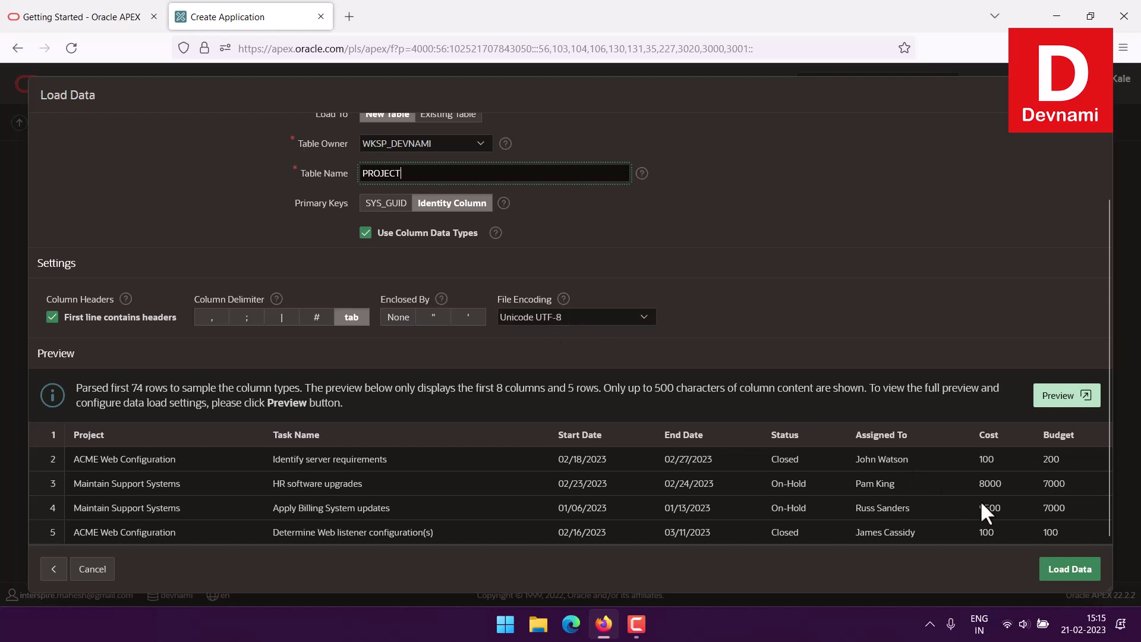
left_click(1069, 568)
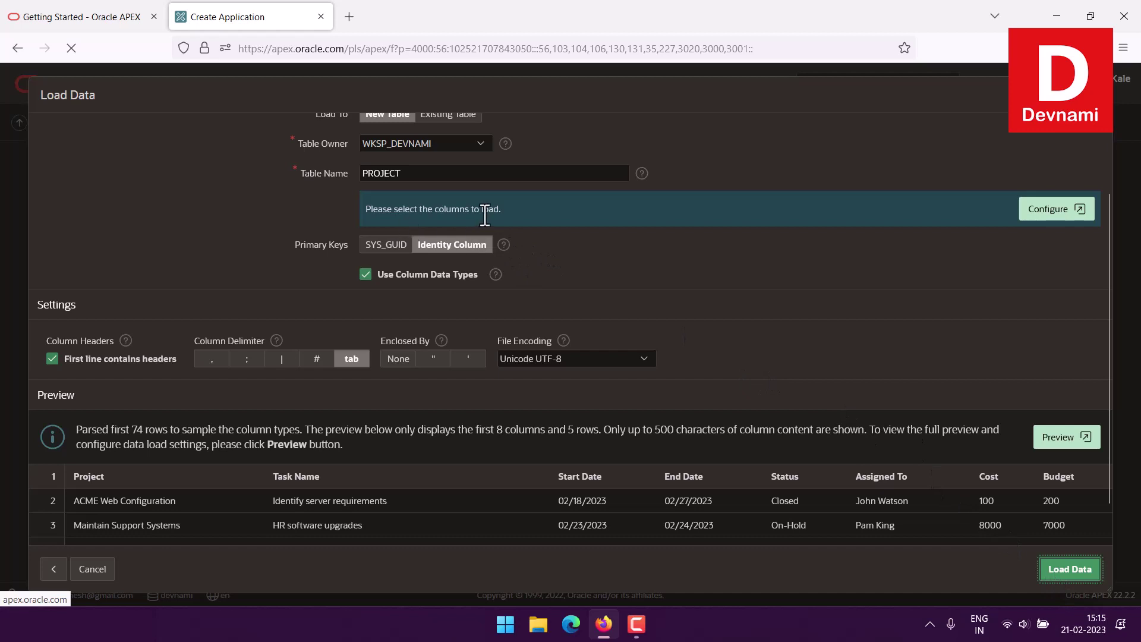
left_click(472, 246)
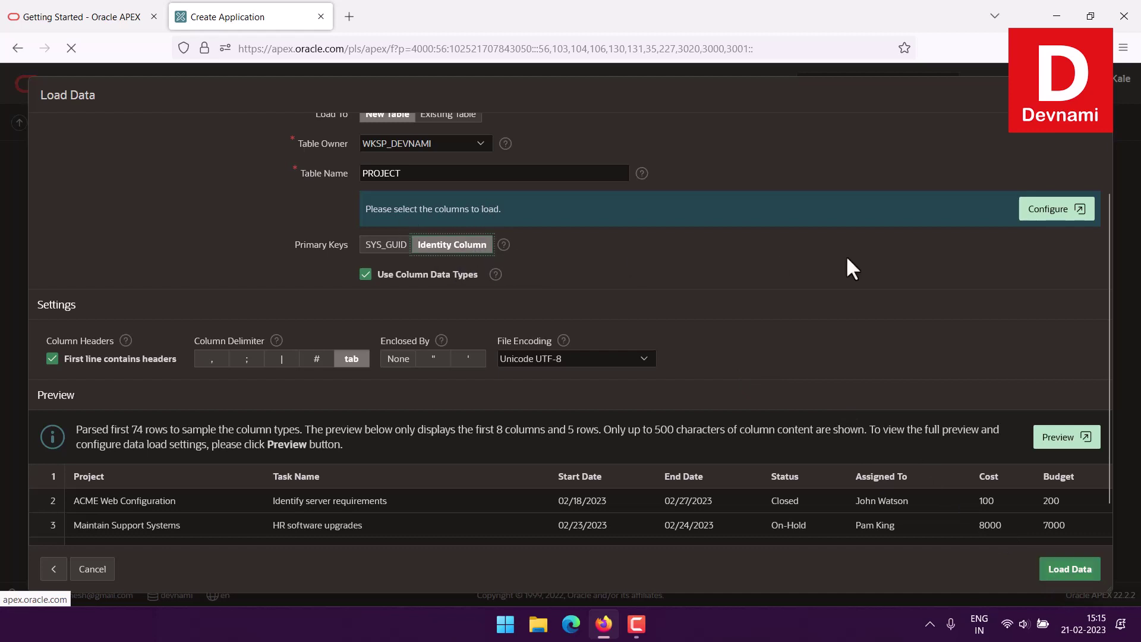
left_click(1060, 573)
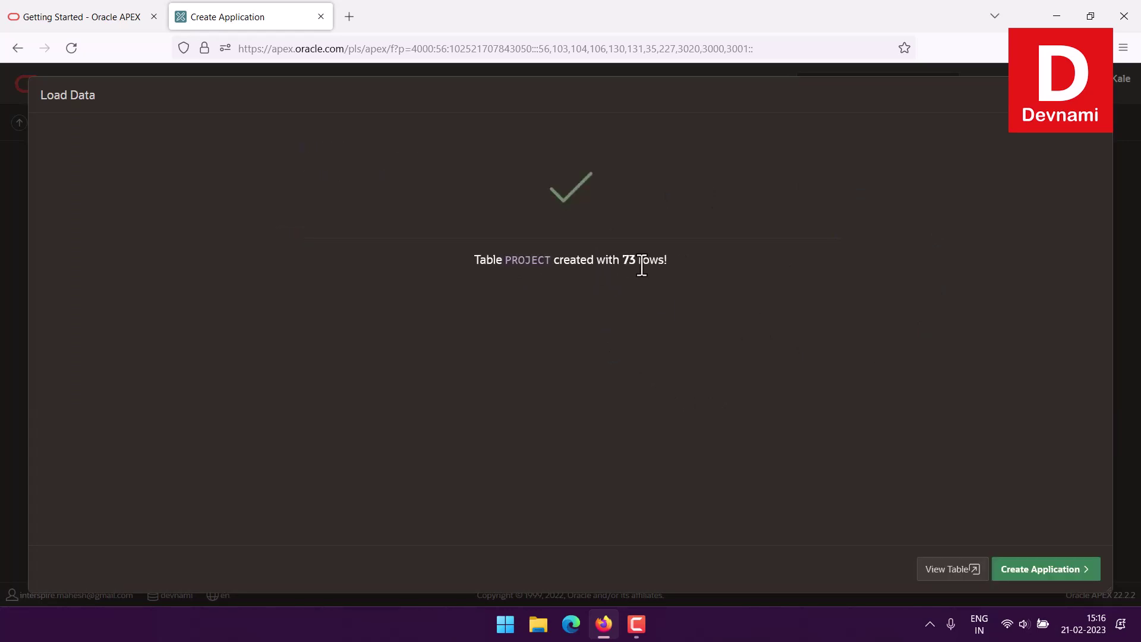
- Start an application from the PROJECT table and save the stacked boxes icon in orange as its application icon
left_click(1051, 570)
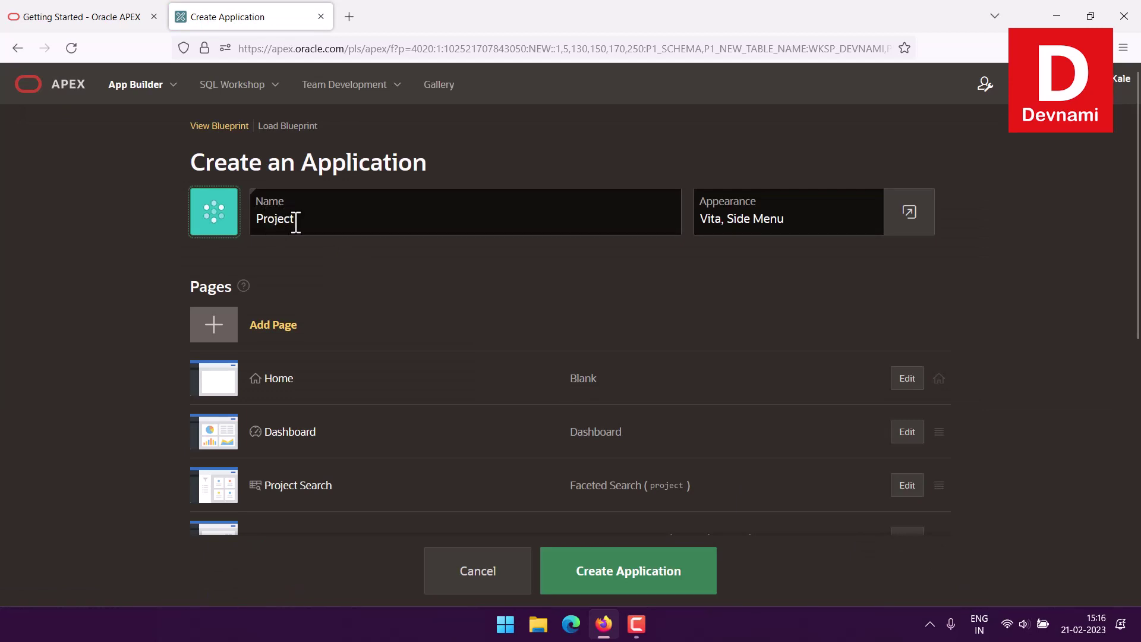
left_click(213, 229)
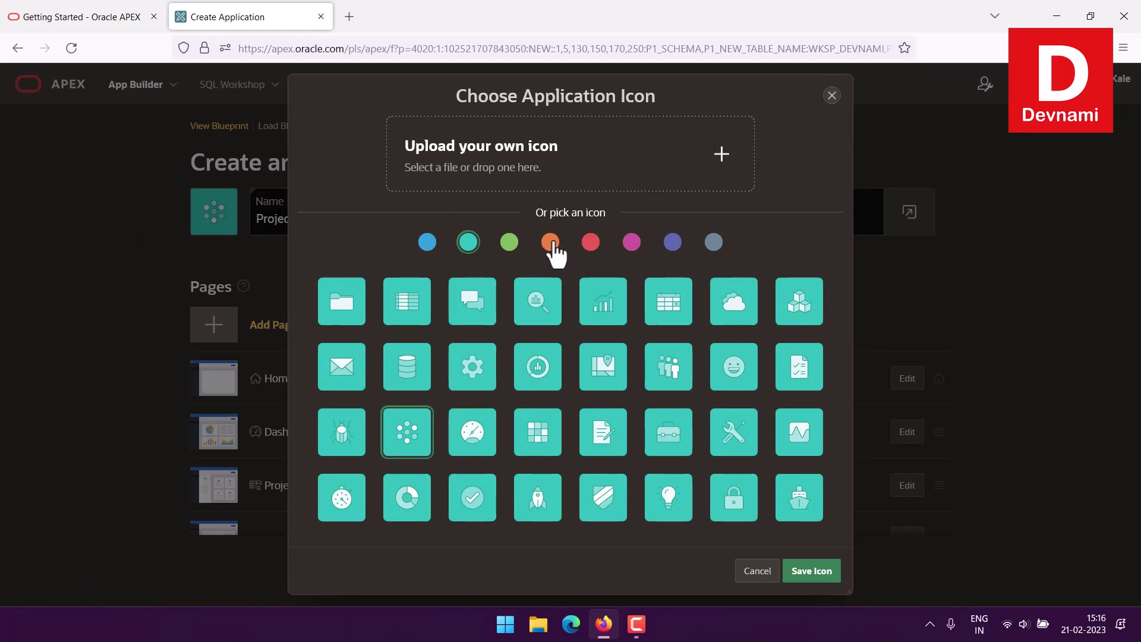
left_click(551, 242)
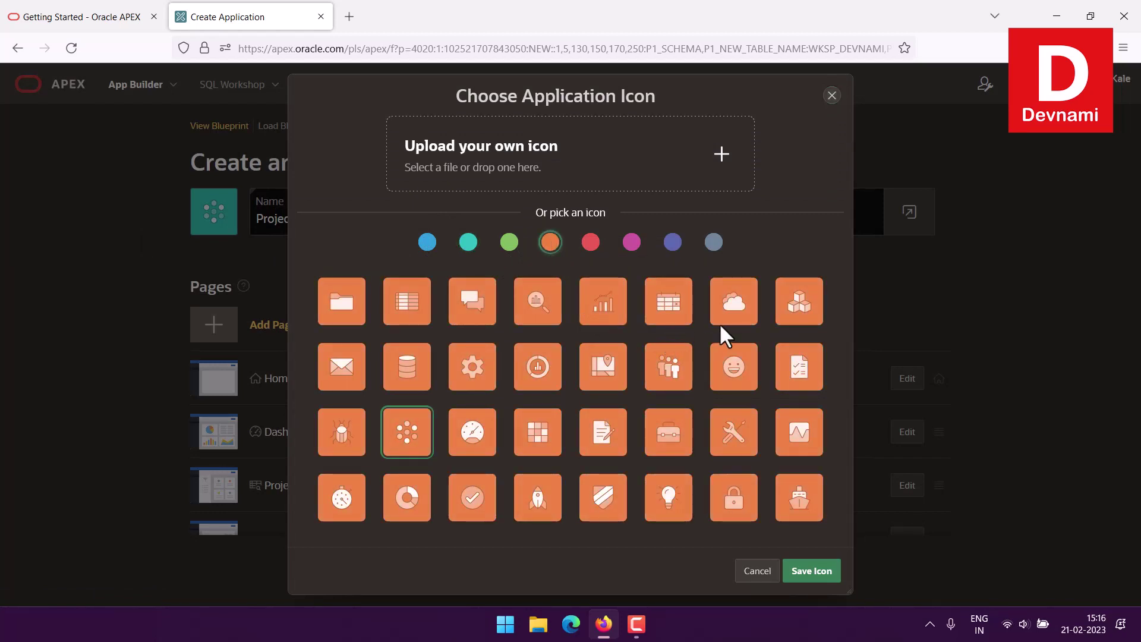
left_click(781, 317)
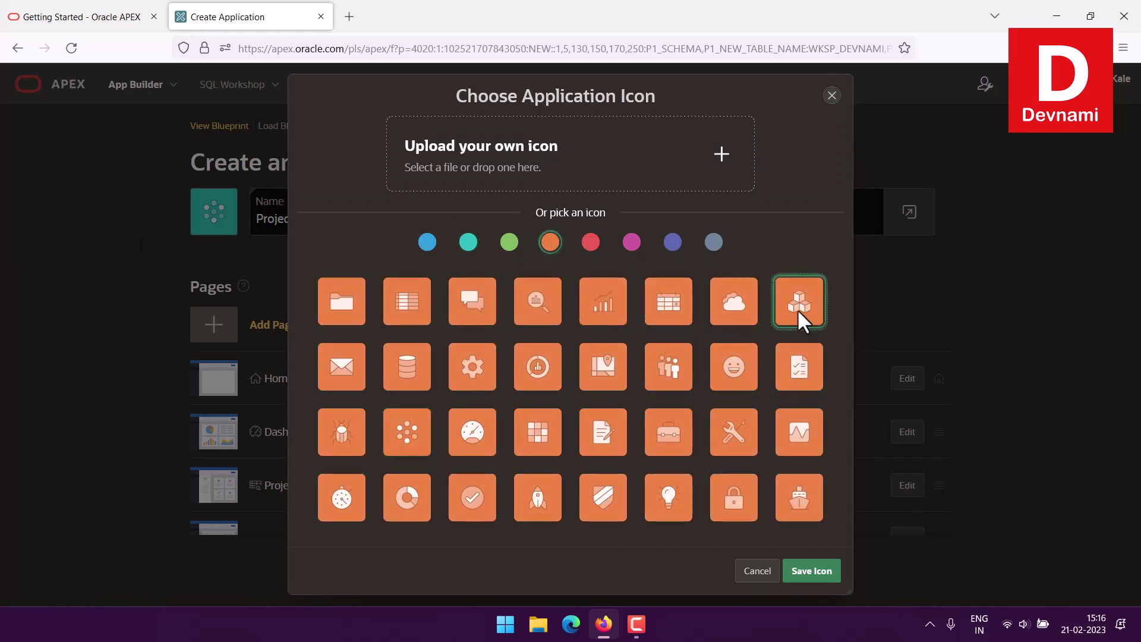
left_click(811, 572)
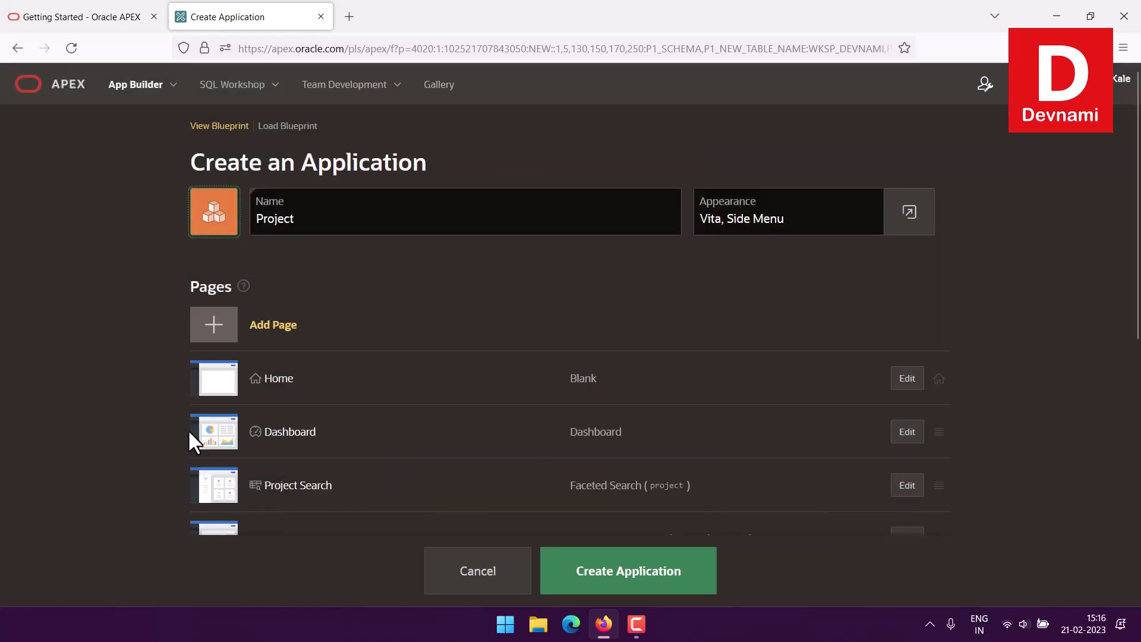
- Enable Theme Style Selection, Activity Reporting, Configuration Options and Access Control, and create the application
scroll(132, 361, "down", 8)
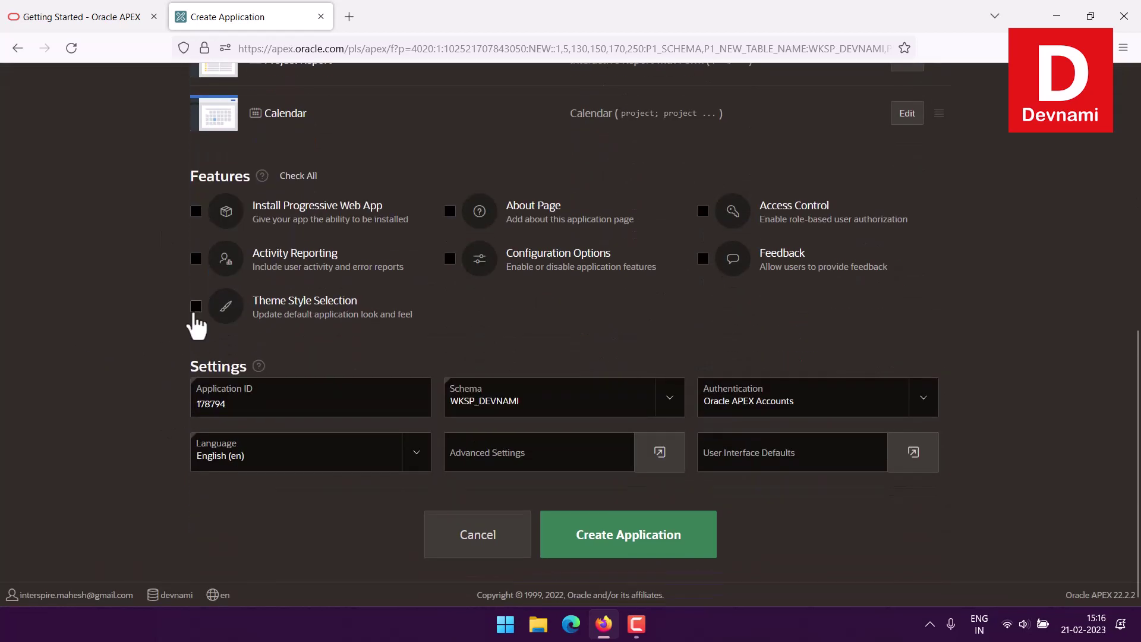
left_click(196, 307)
left_click(196, 258)
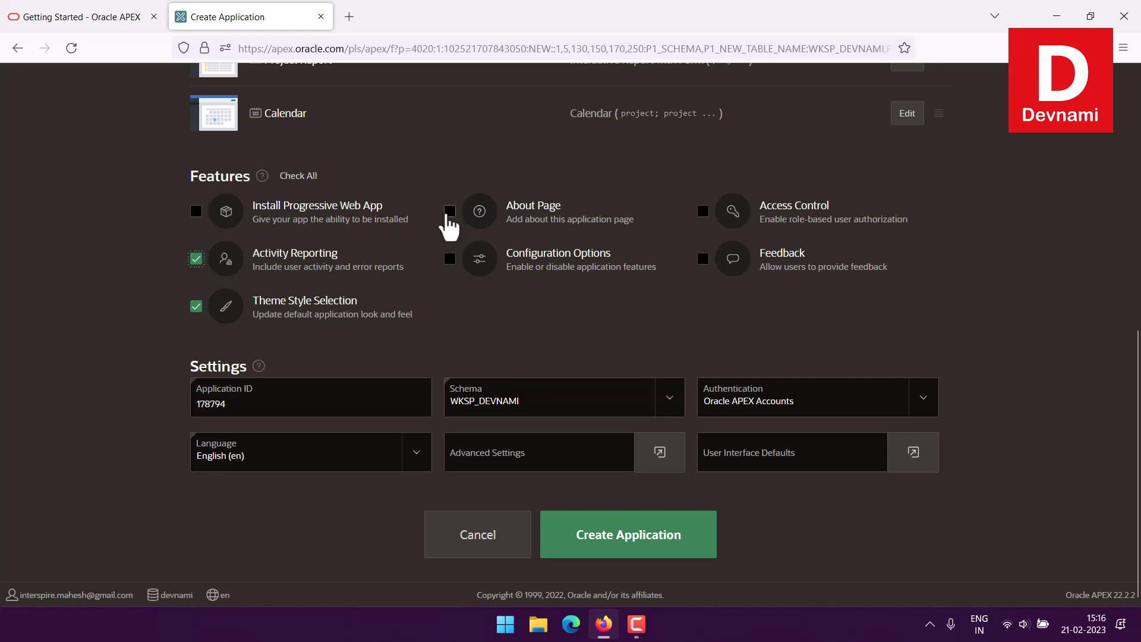
left_click(449, 259)
left_click(707, 213)
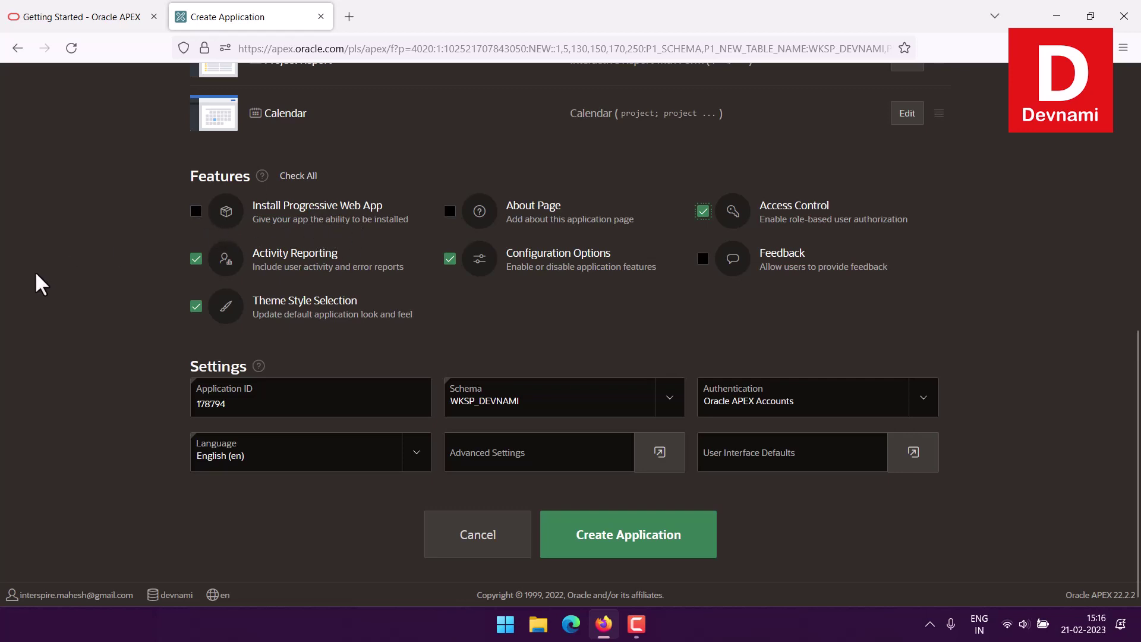
scroll(35, 270, "up", 3)
scroll(300, 458, "down", 2)
left_click(644, 574)
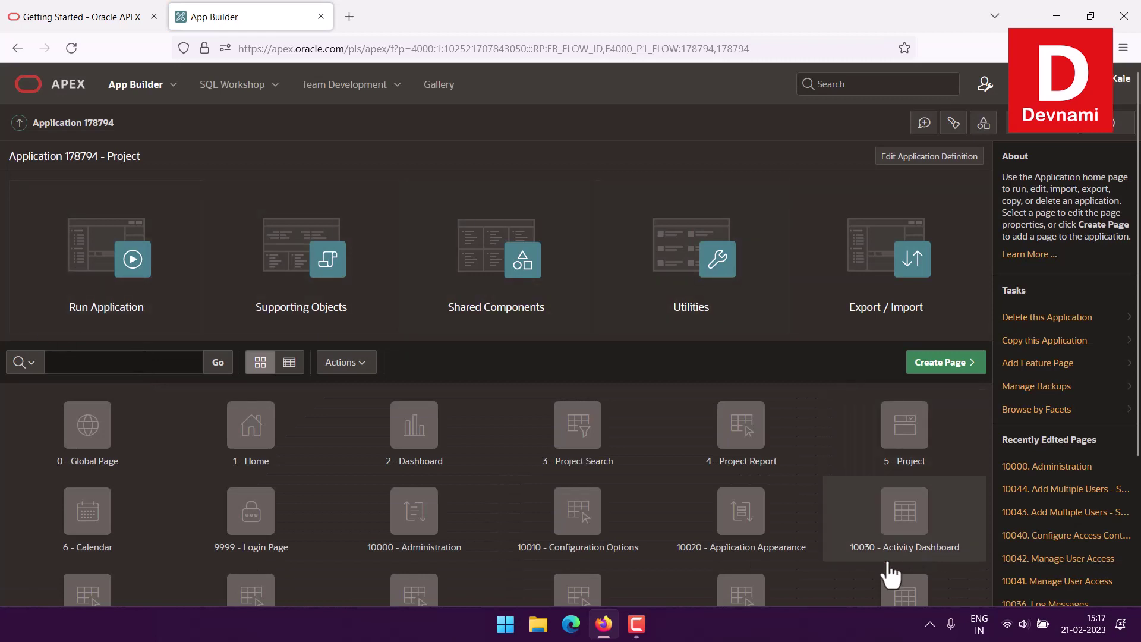
- Run the Project application and sign in with the account password
scroll(811, 588, "down", 2)
scroll(811, 591, "down", 1)
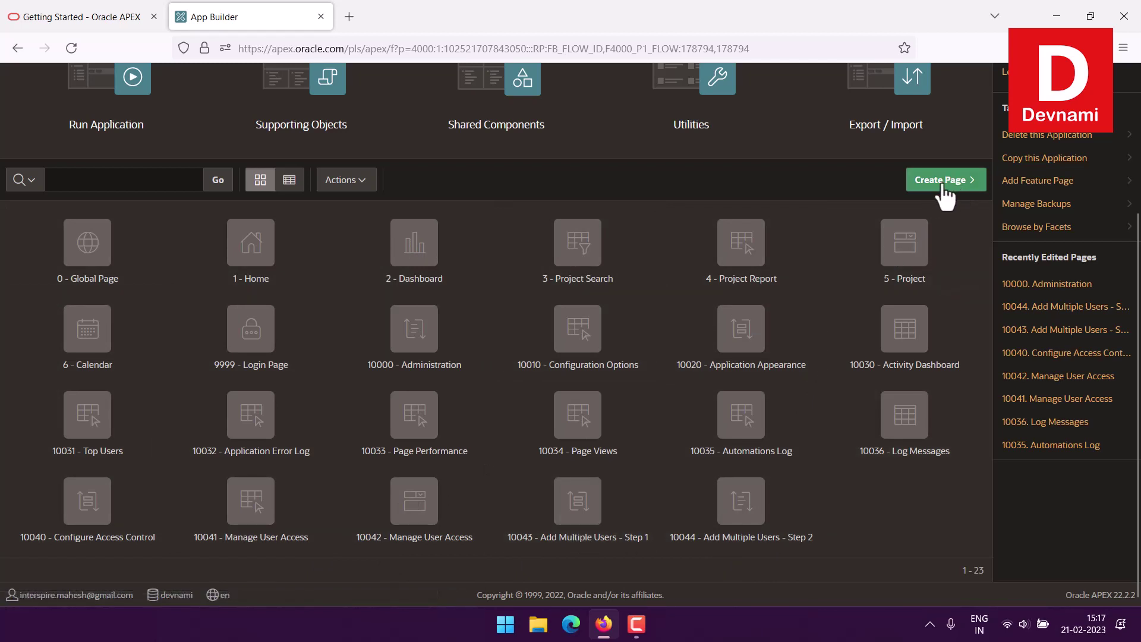
scroll(946, 192, "up", 4)
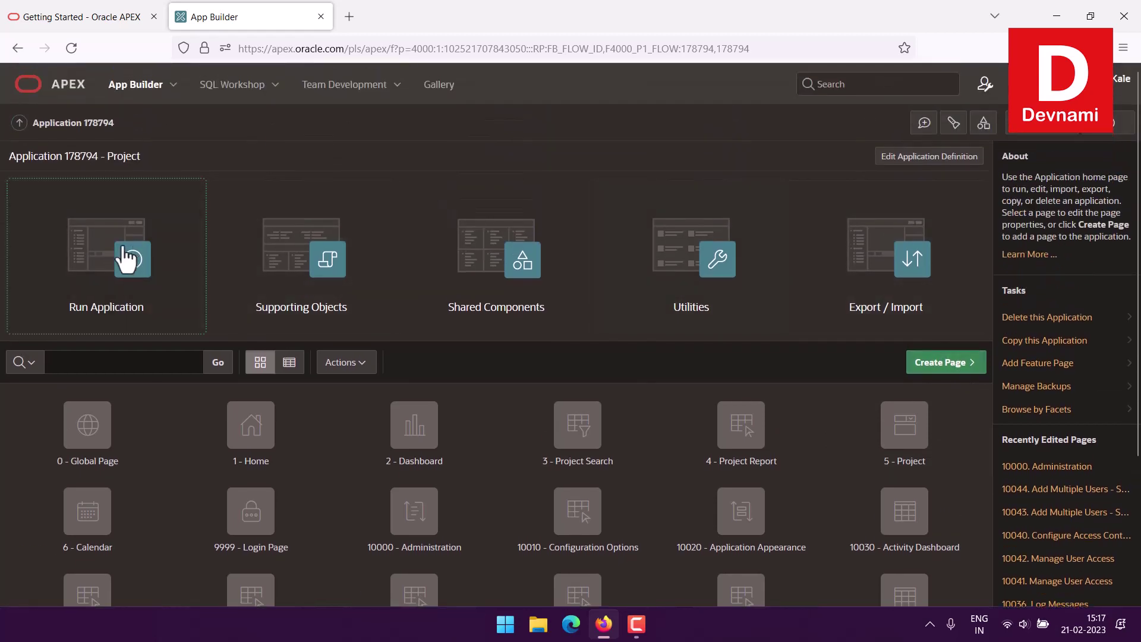
left_click(127, 255)
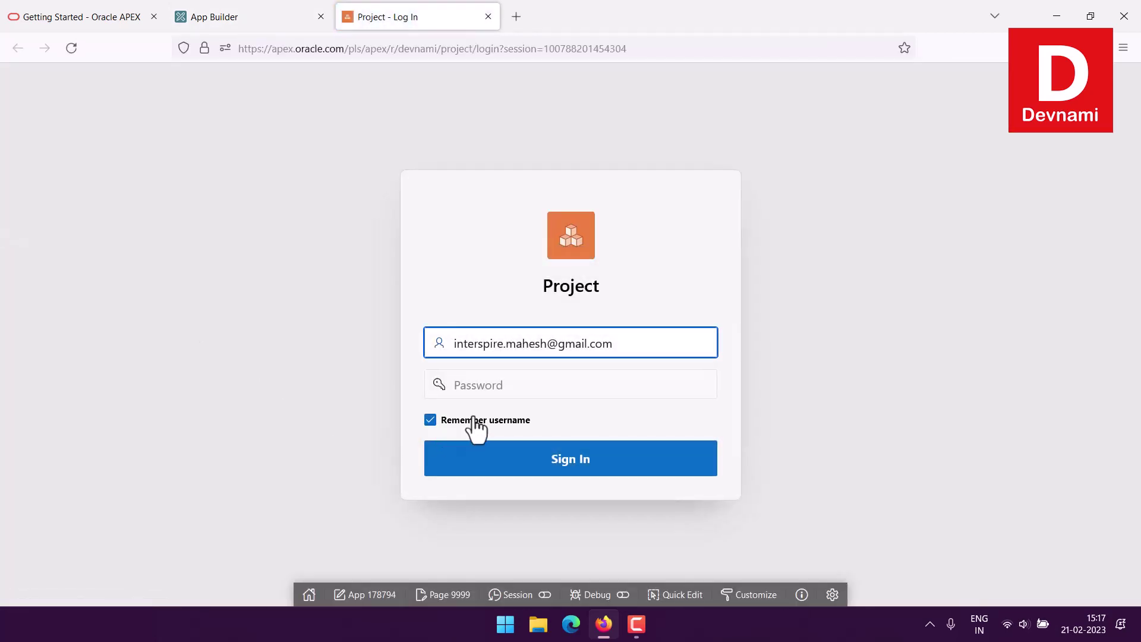
left_click(484, 386)
type("********")
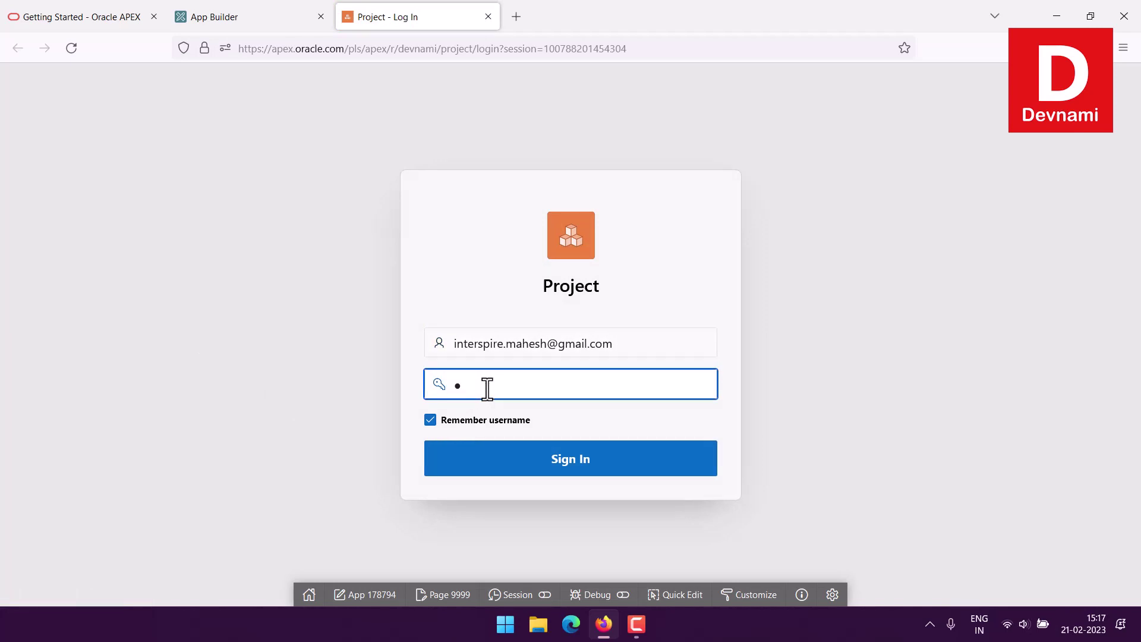
type("*")
key("Return")
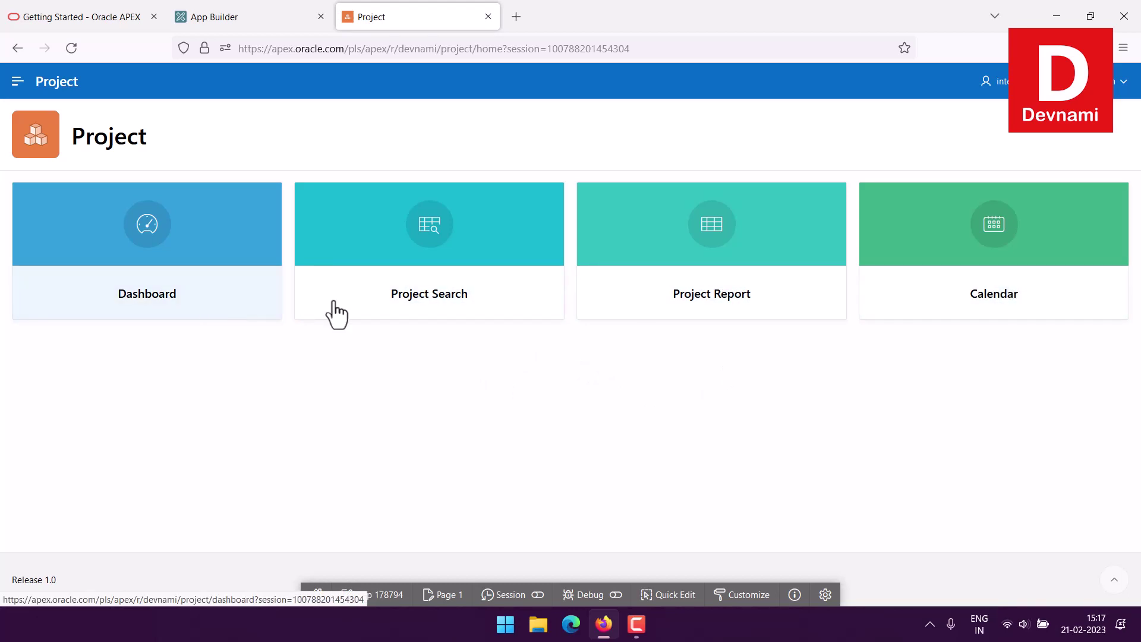
- Review the Project Report rows and look at the blank form for creating a record, leaving it unfilled
left_click(649, 309)
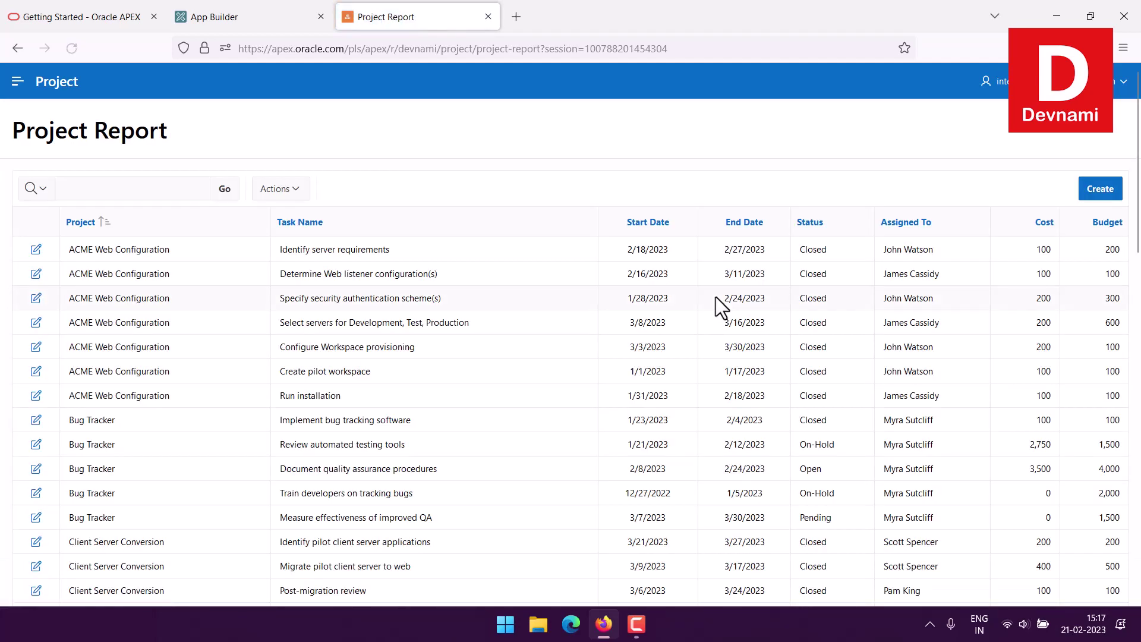
scroll(401, 345, "down", 15)
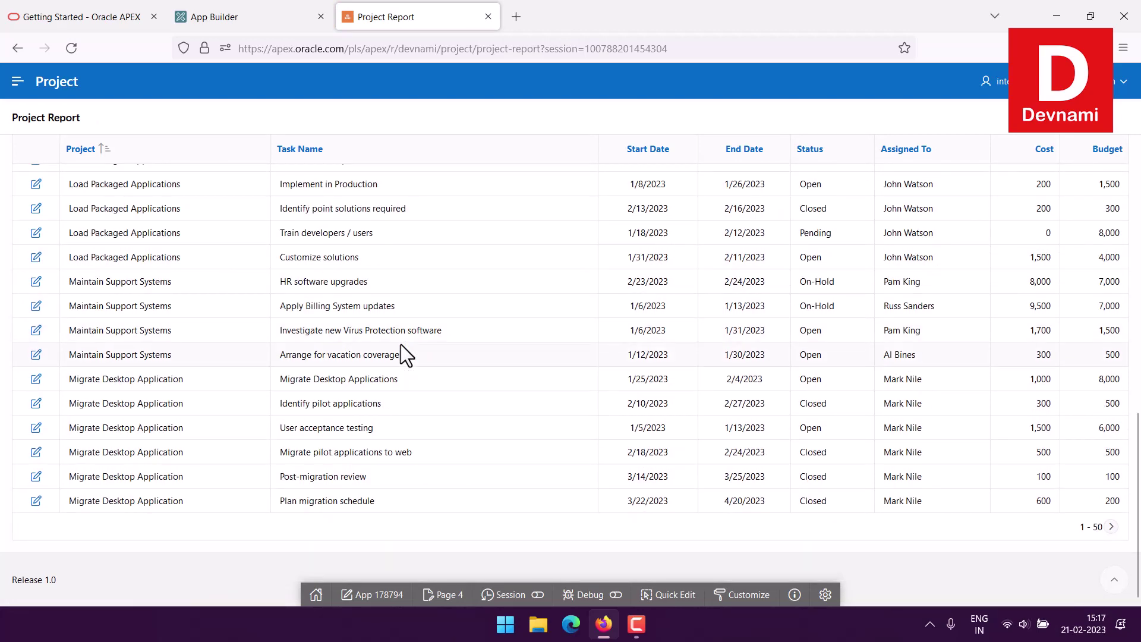
scroll(400, 344, "up", 15)
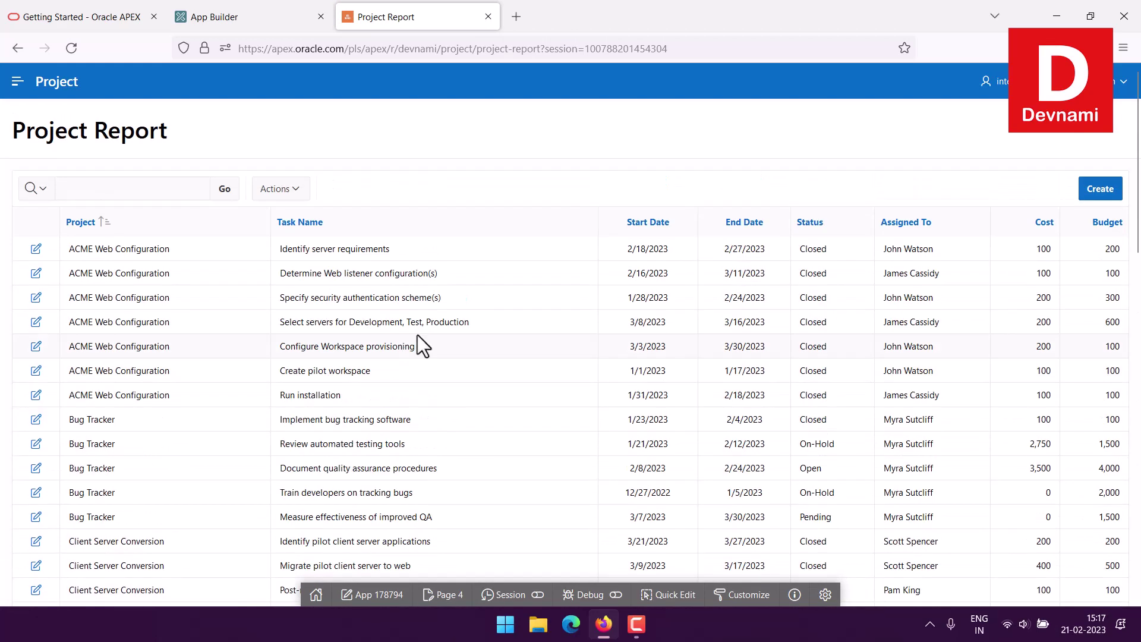
left_click(1095, 190)
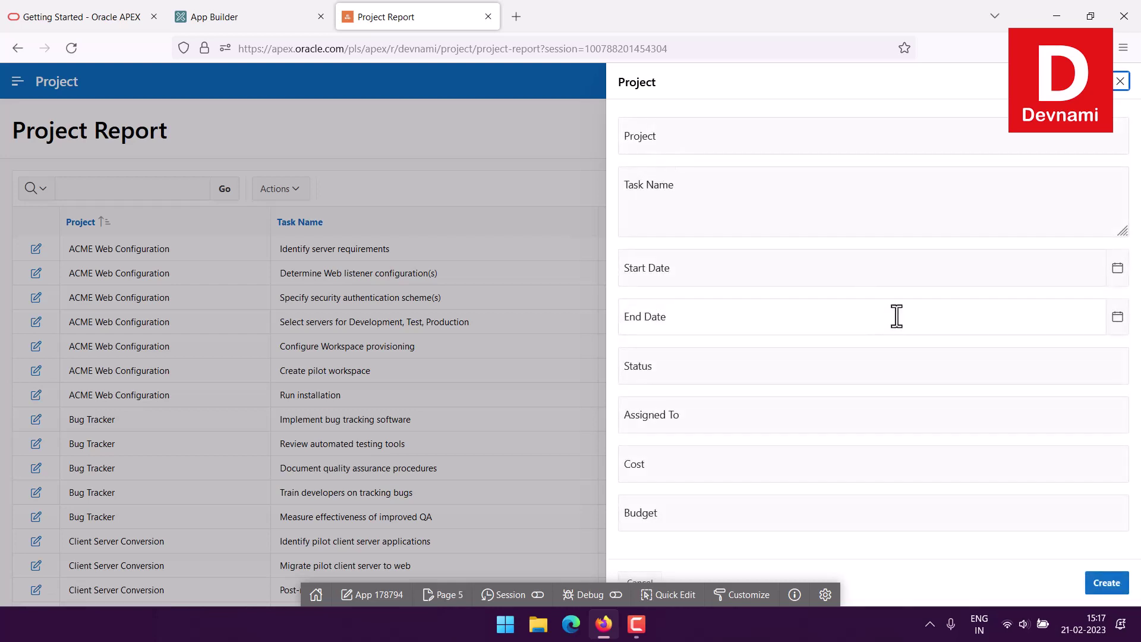
left_click(1120, 80)
- Examine the Calendar, Project Search and Administration pages of the running application, and close it to return to App Builder
left_click(30, 80)
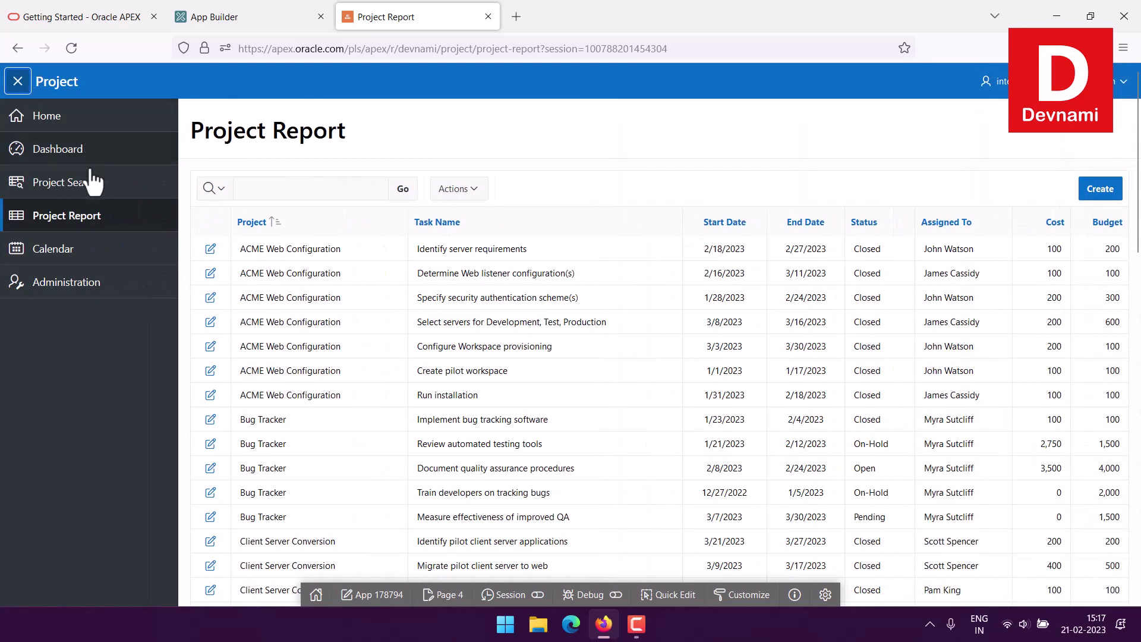
left_click(98, 249)
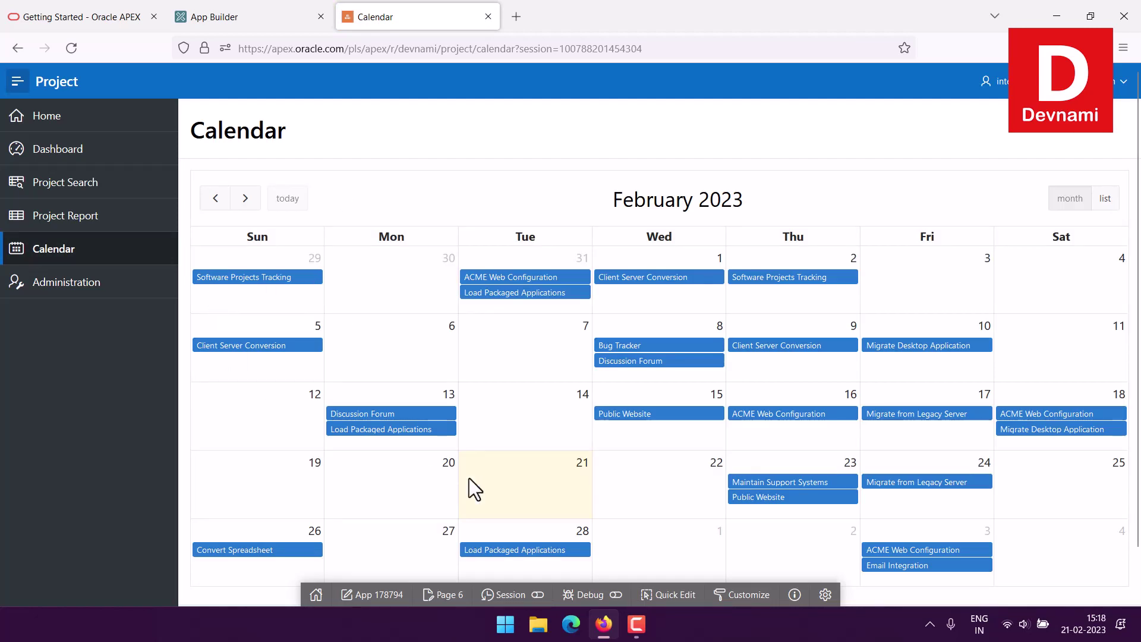
scroll(596, 448, "down", 2)
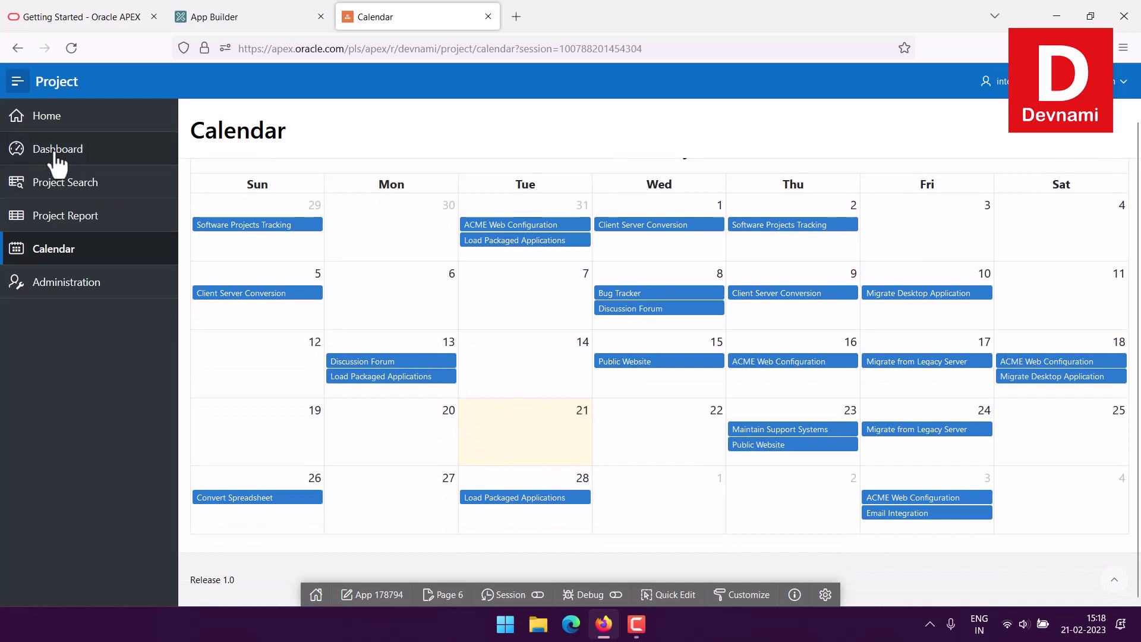
left_click(60, 182)
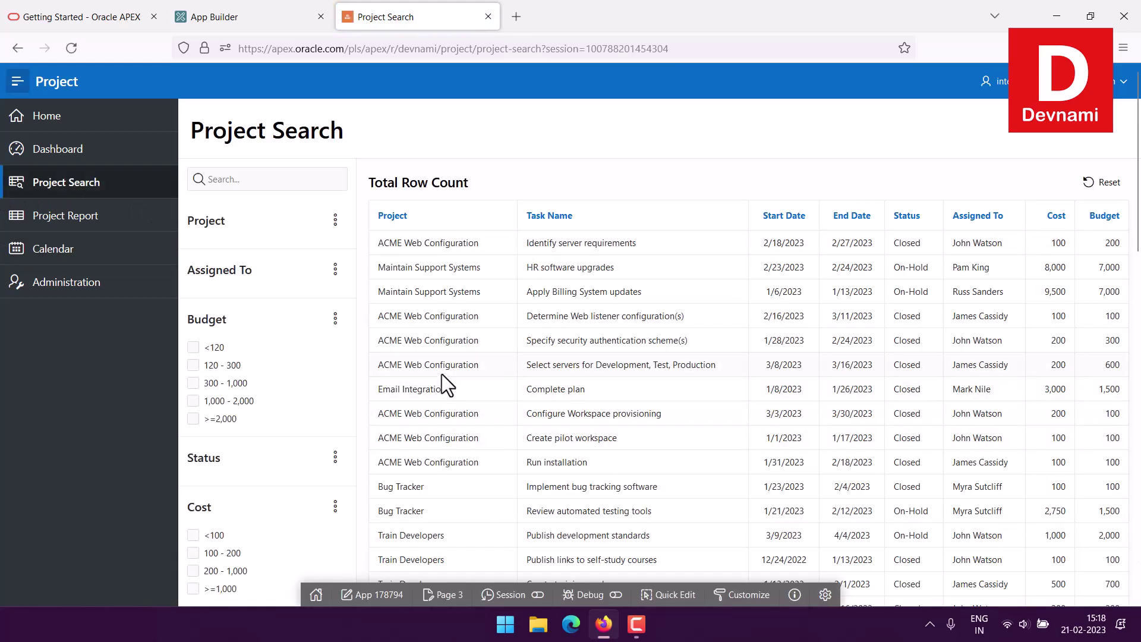
scroll(296, 359, "down", 6)
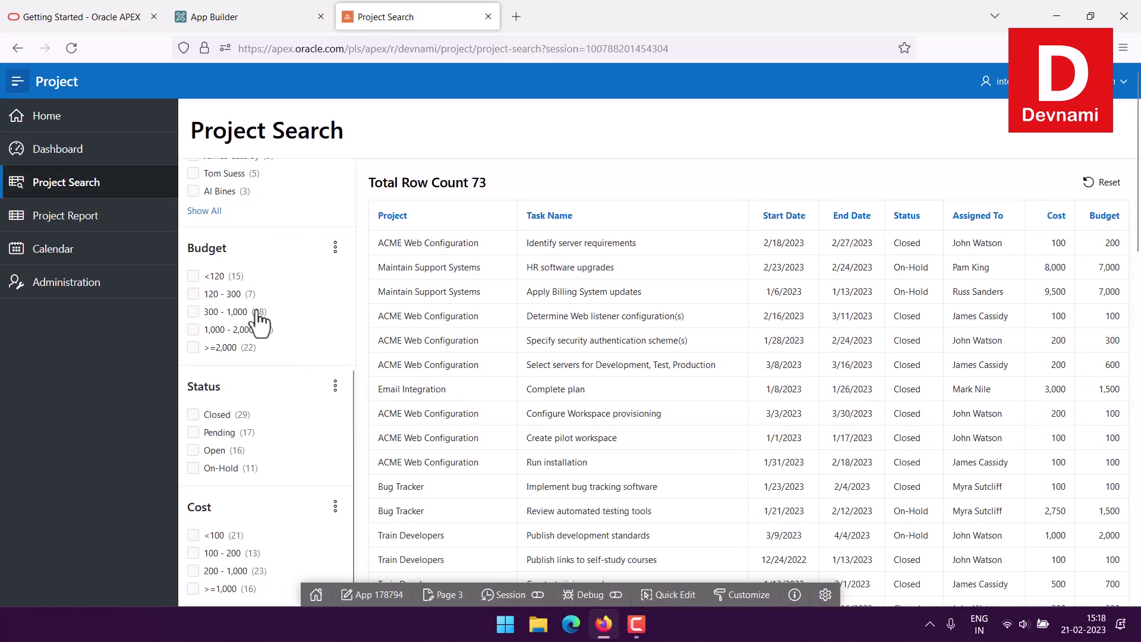
scroll(764, 318, "down", 15)
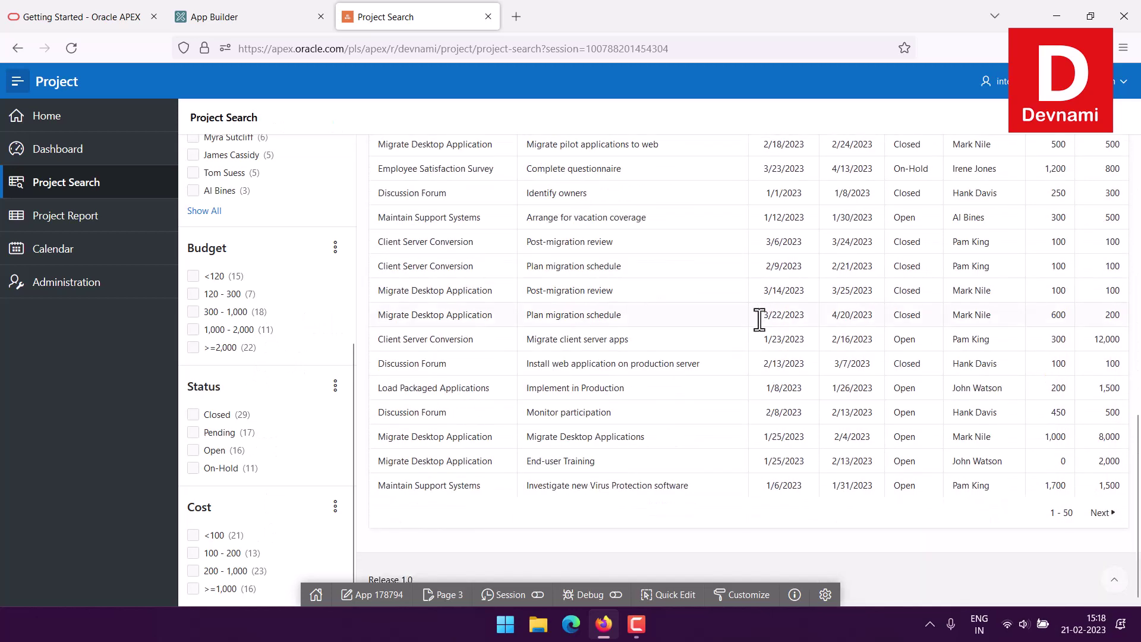
left_click(109, 288)
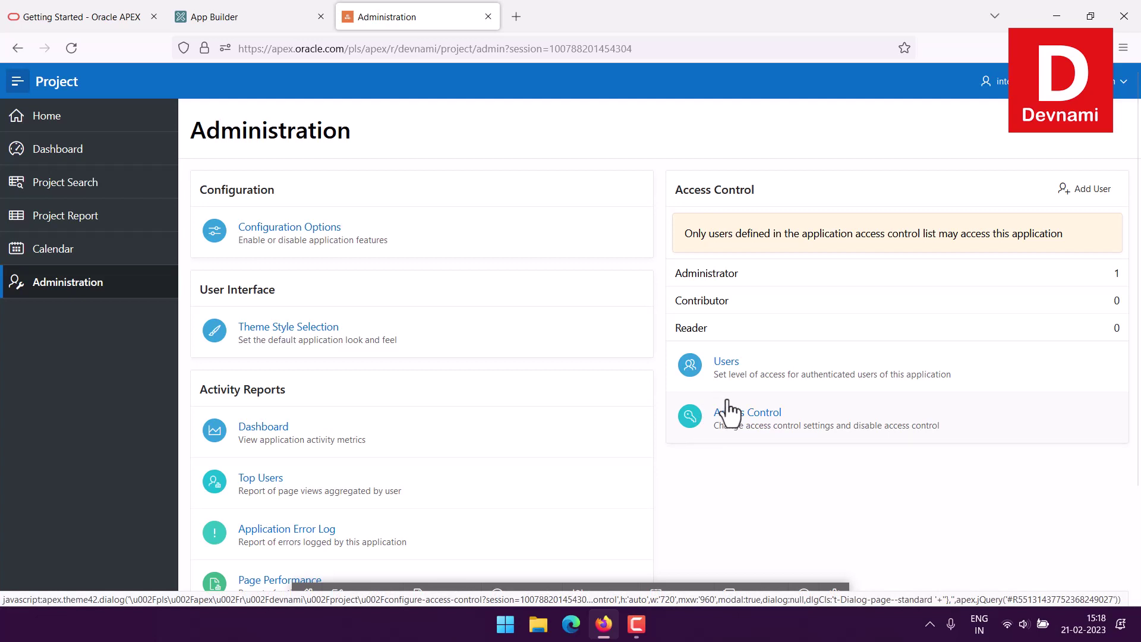
left_click(487, 16)
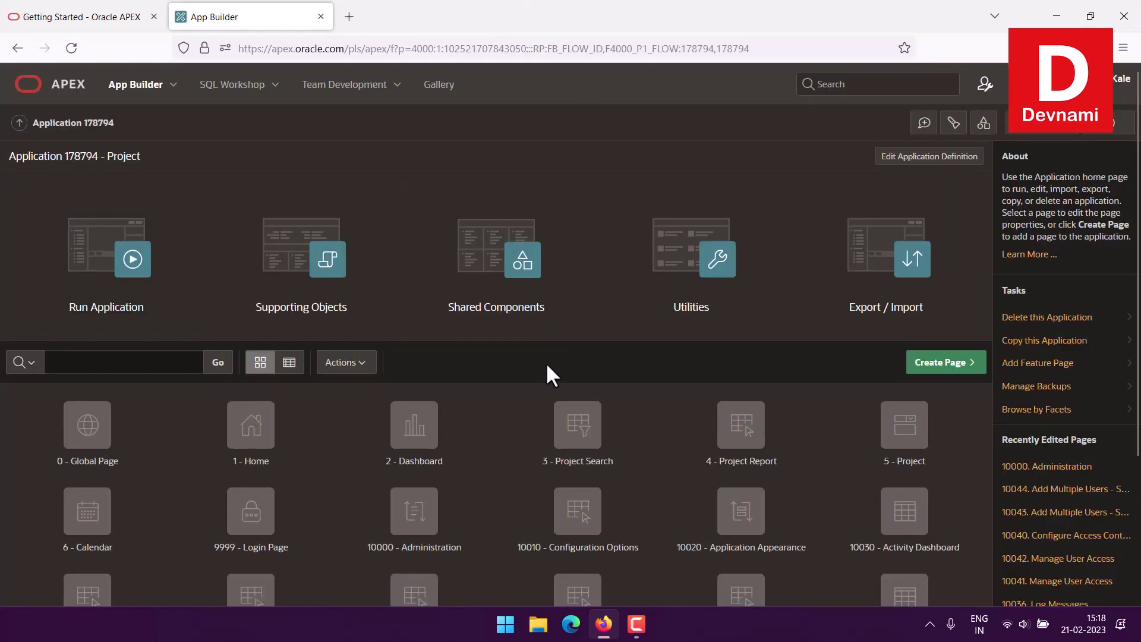
- Start a new Form page in the Project application and name it Add New
left_click(938, 362)
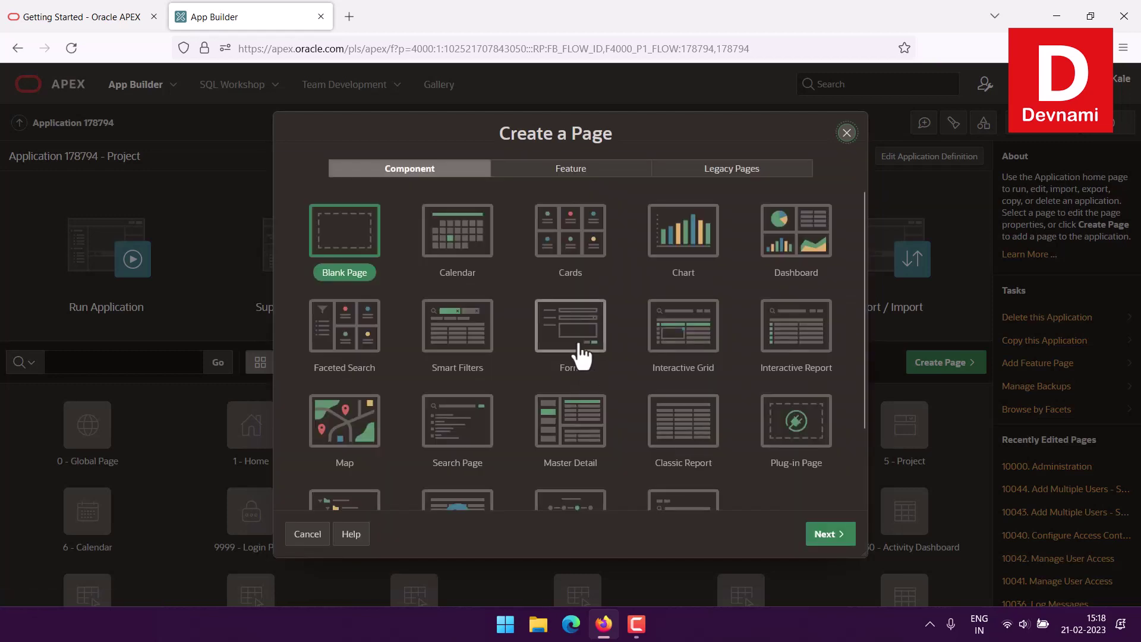
left_click(581, 352)
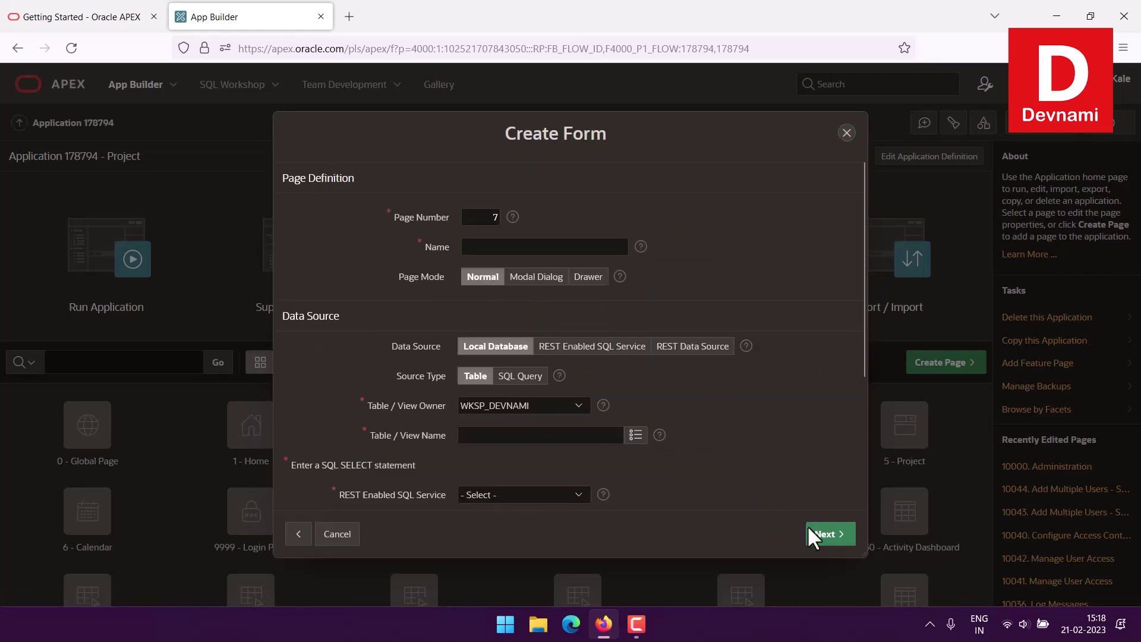
left_click(477, 247)
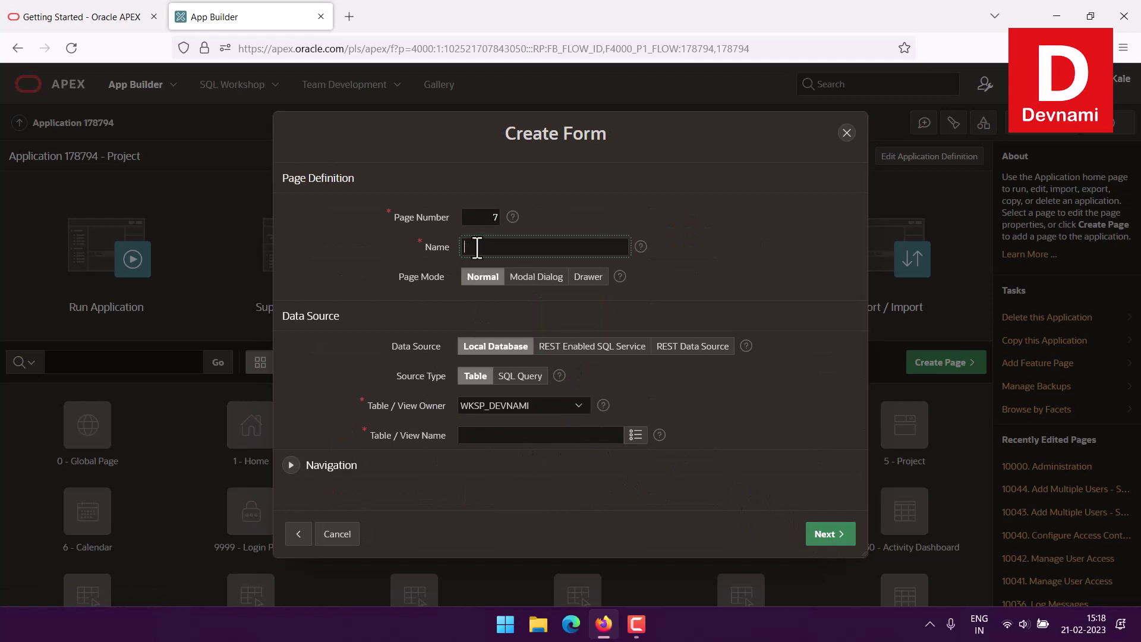
type("Add New Task")
left_click_drag(502, 247, 589, 248)
key("BackSpace")
left_click(665, 255)
- Base the form on the PROJECT table and create the page with ID (Number) as its only primary key column
left_click(635, 435)
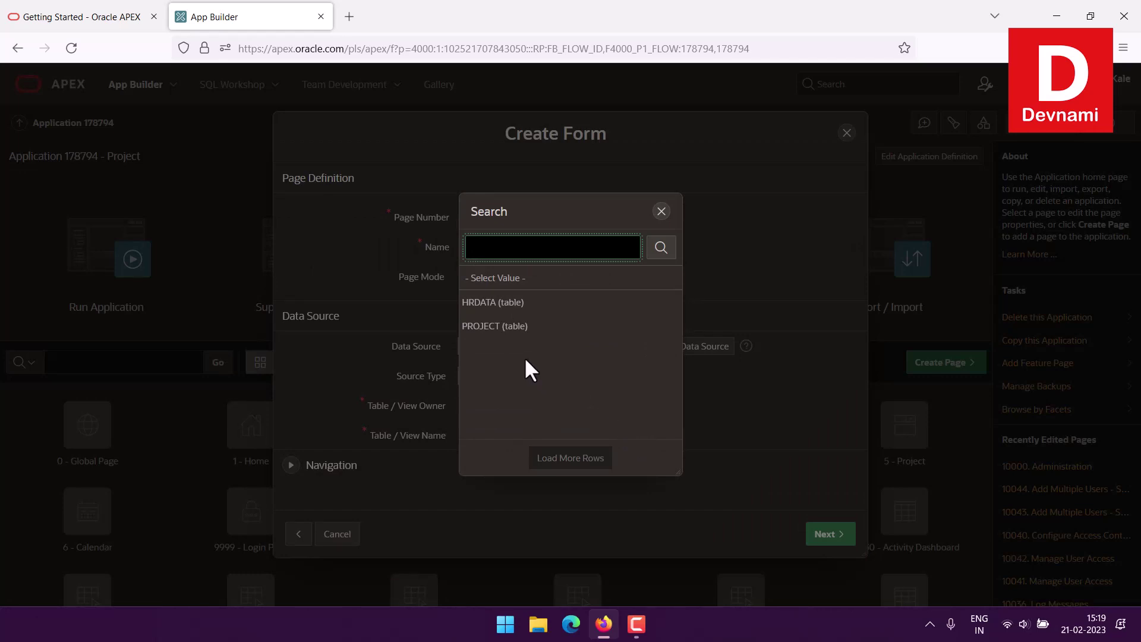
left_click(484, 326)
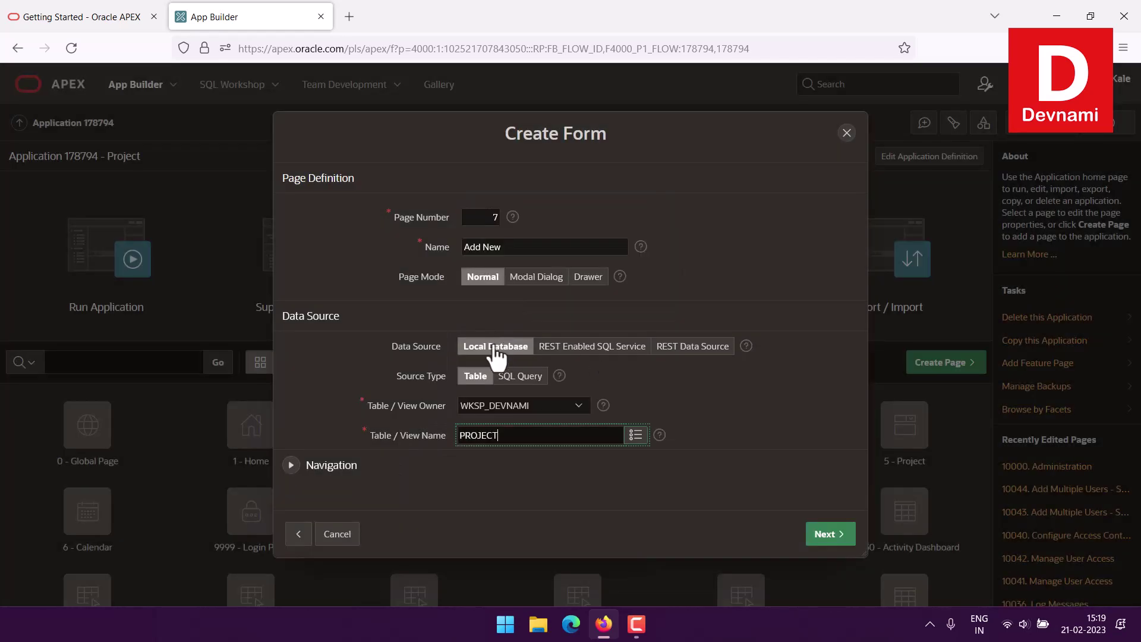
left_click(831, 533)
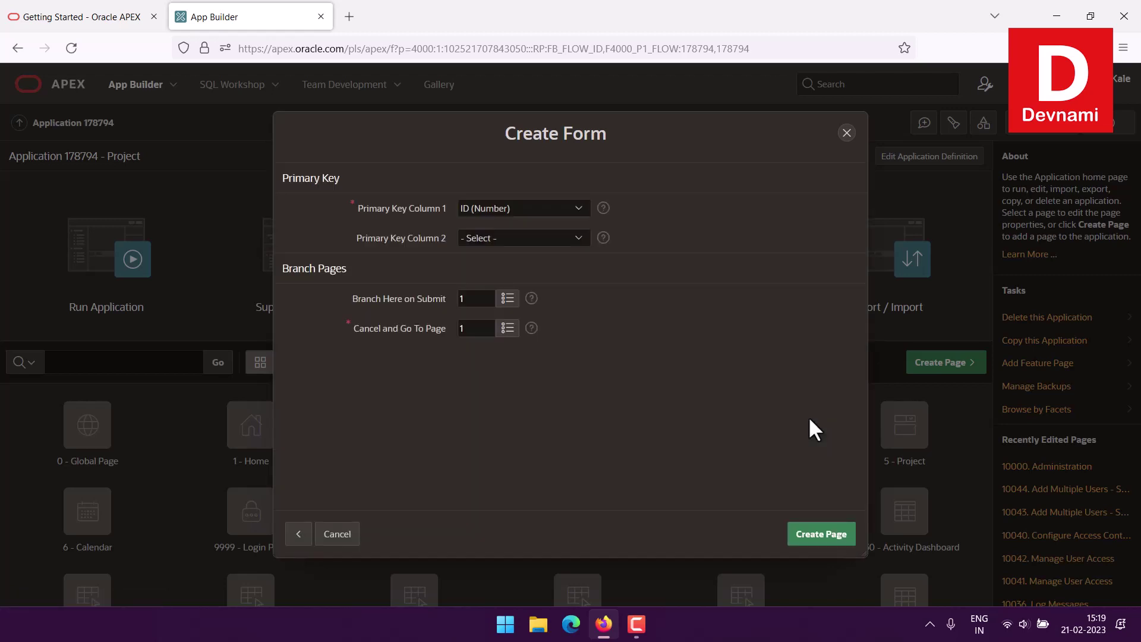
left_click(523, 238)
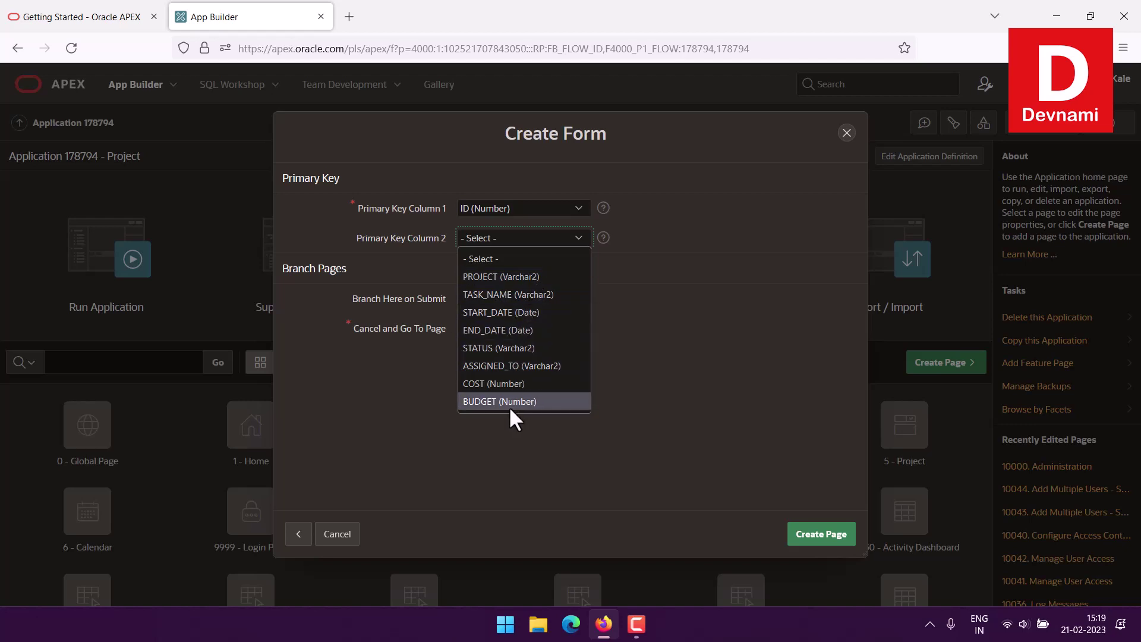
left_click(427, 265)
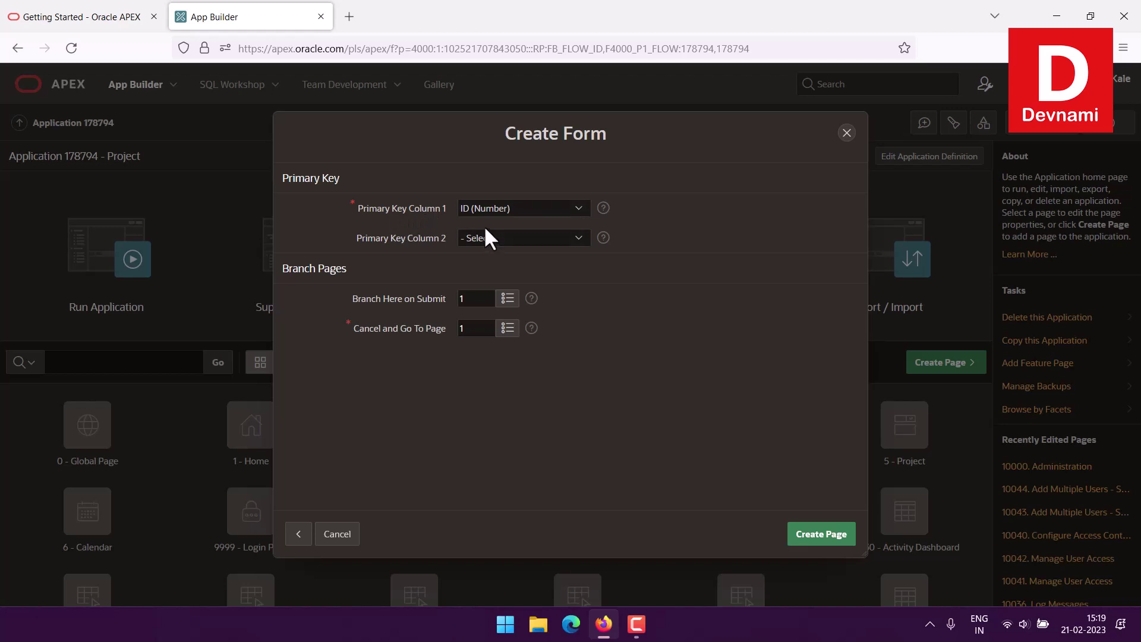
left_click(821, 533)
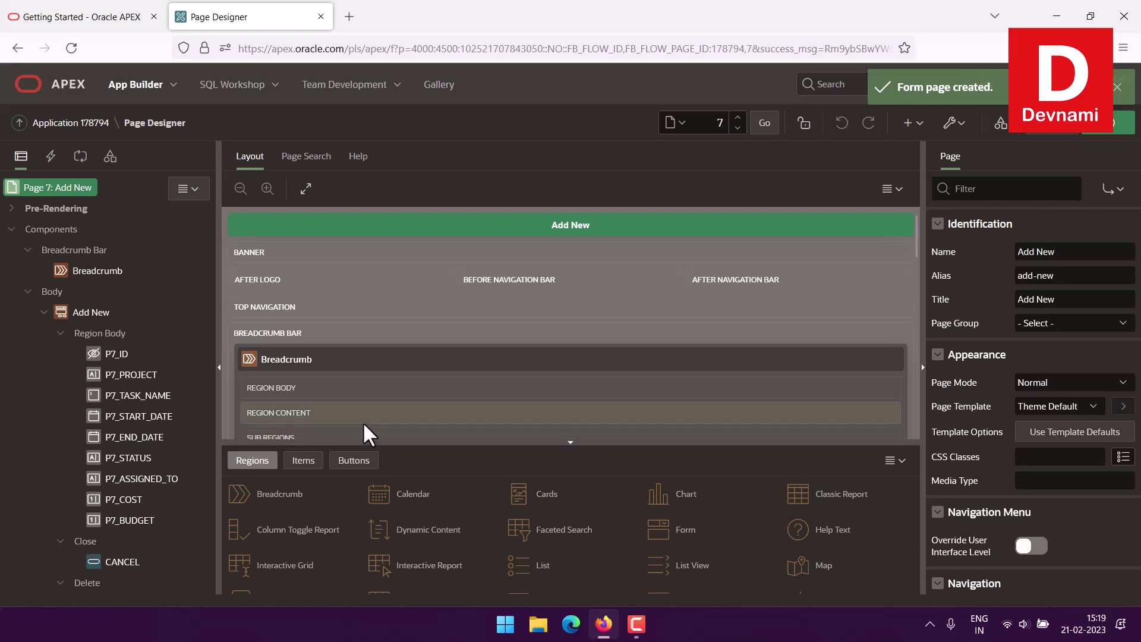
- Review the new form page's layout, return to the Project application, run it and open its Add New page
scroll(542, 383, "down", 1)
scroll(542, 385, "down", 10)
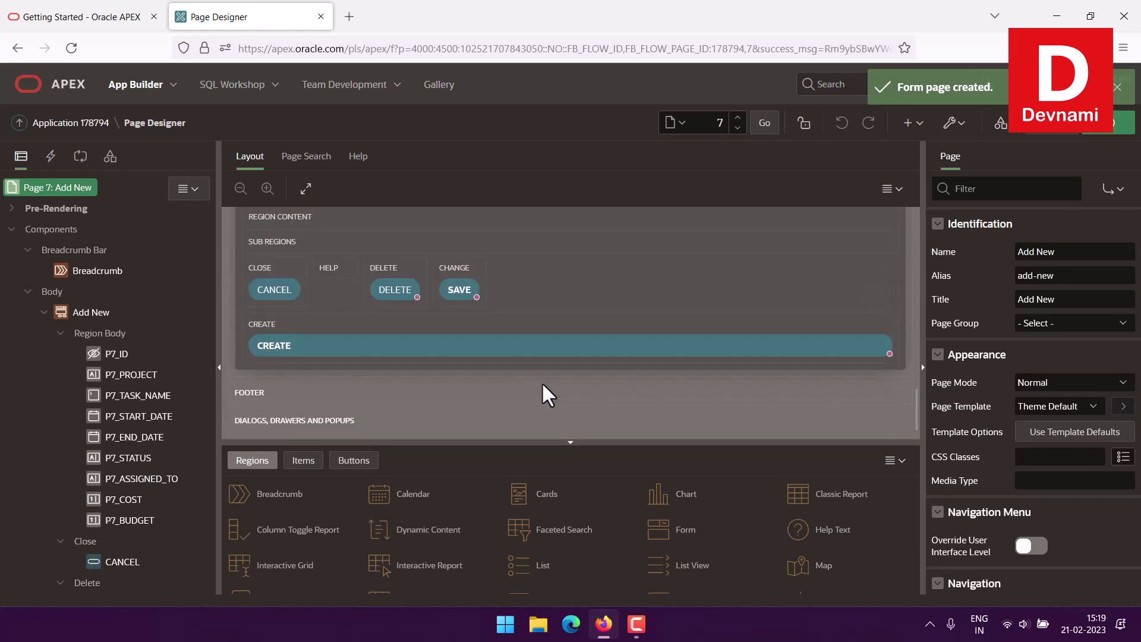
scroll(542, 385, "up", 5)
scroll(542, 385, "up", 5)
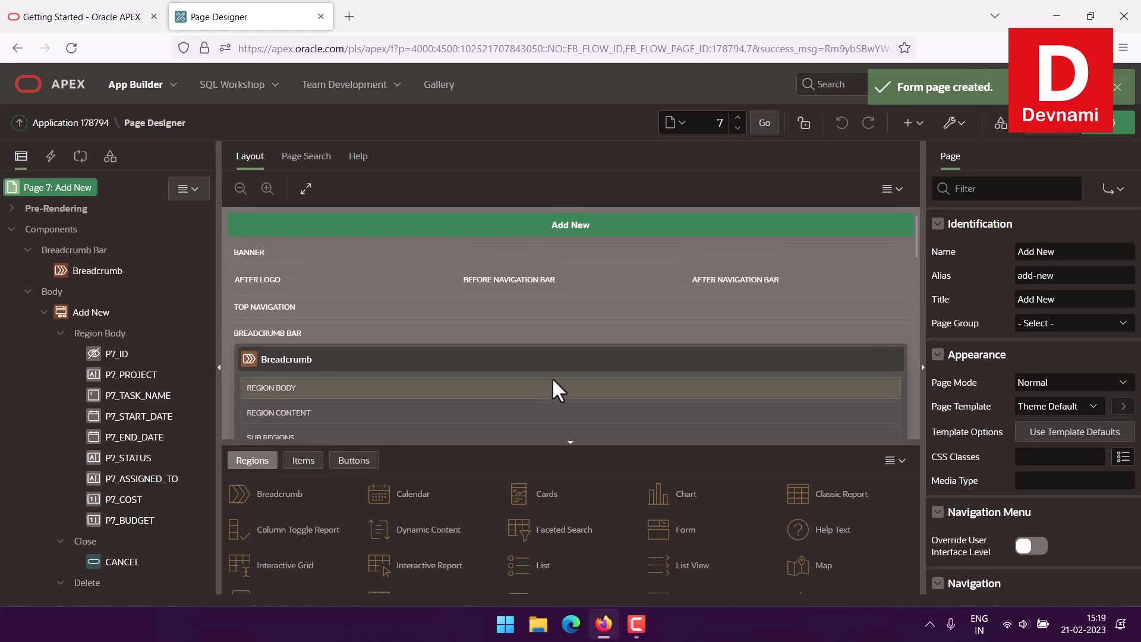
left_click(19, 122)
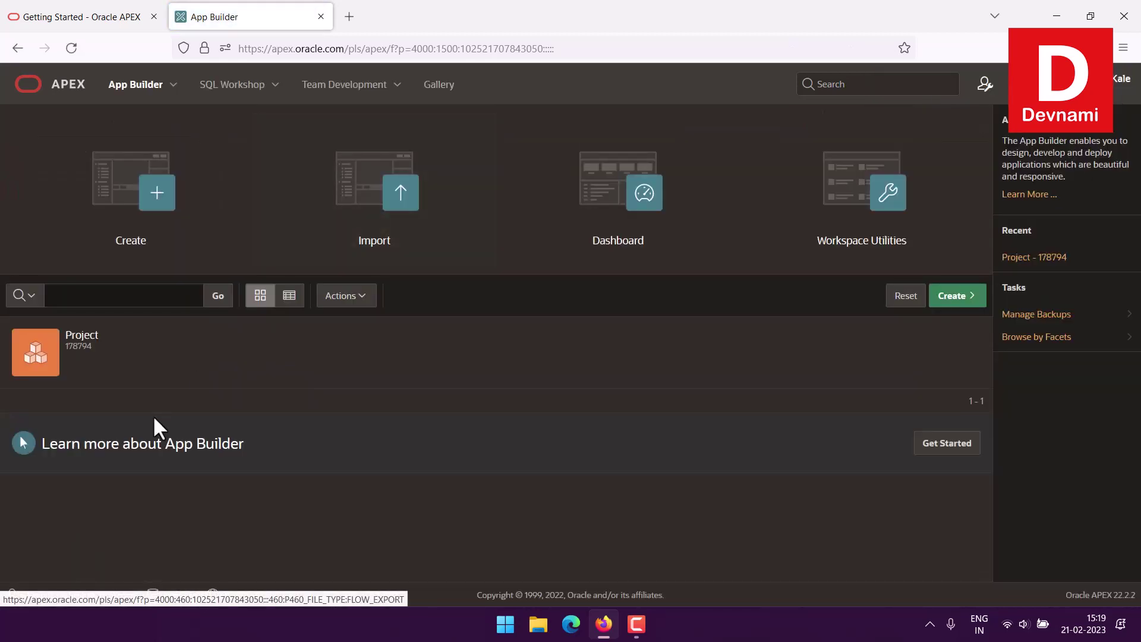
left_click(180, 342)
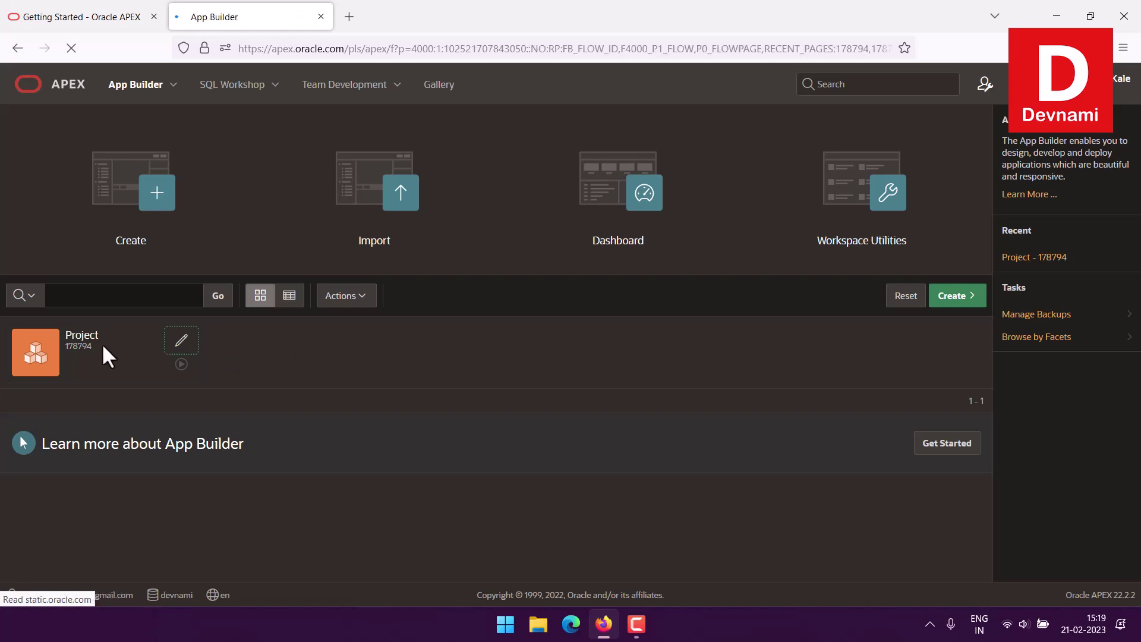
left_click(101, 306)
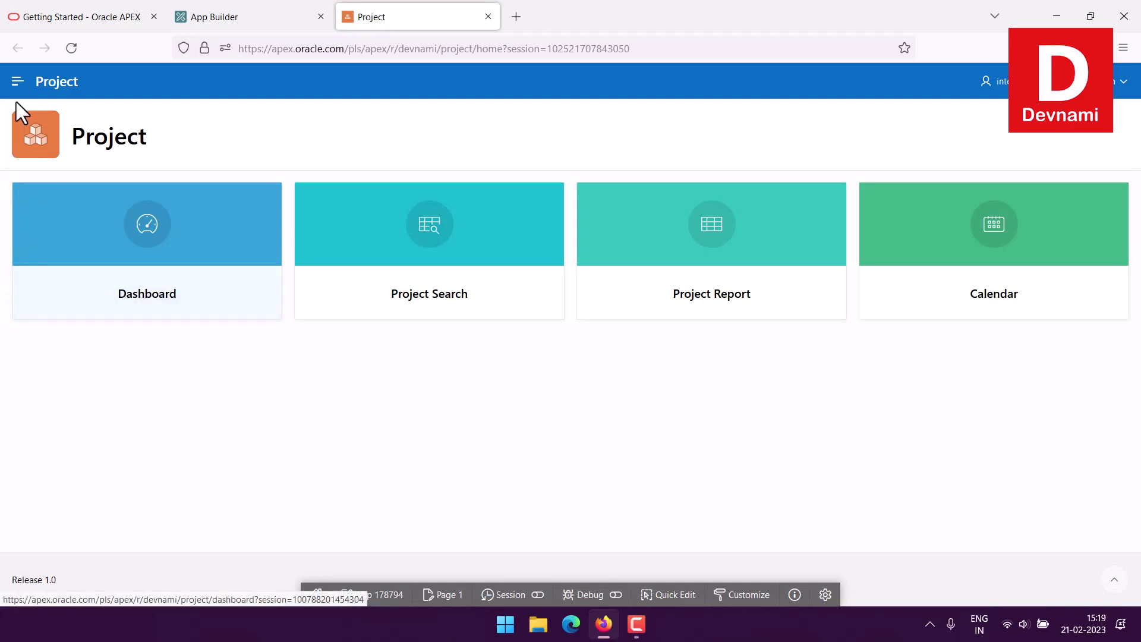
left_click(17, 83)
left_click(74, 284)
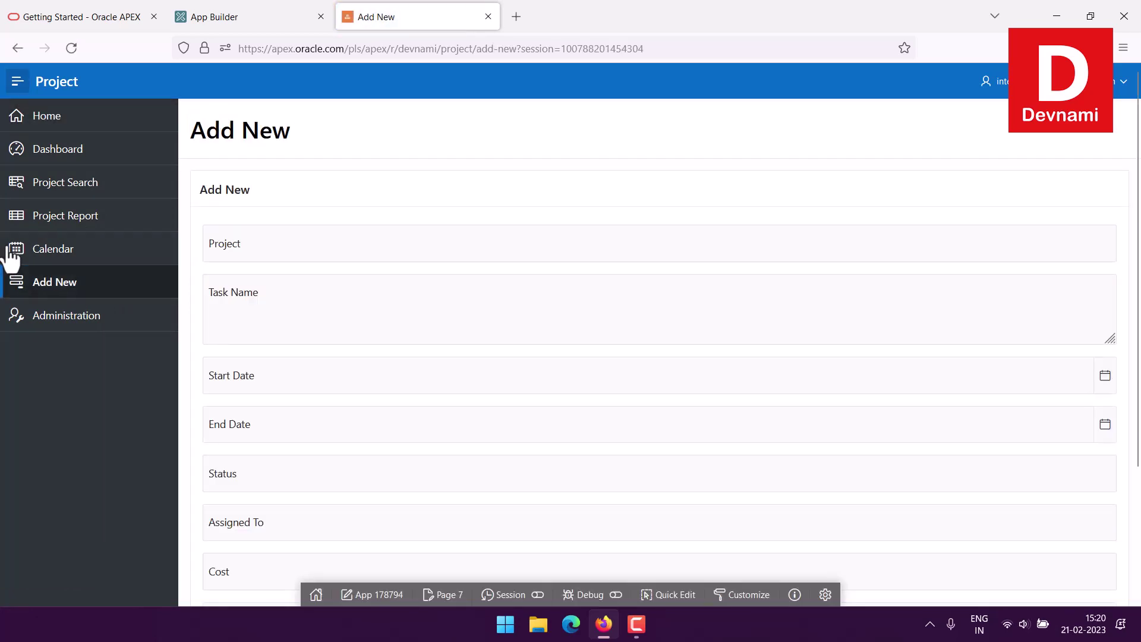
- Examine the Add New form's fields from Project to Budget without filling them in, and close the running application
left_click(358, 249)
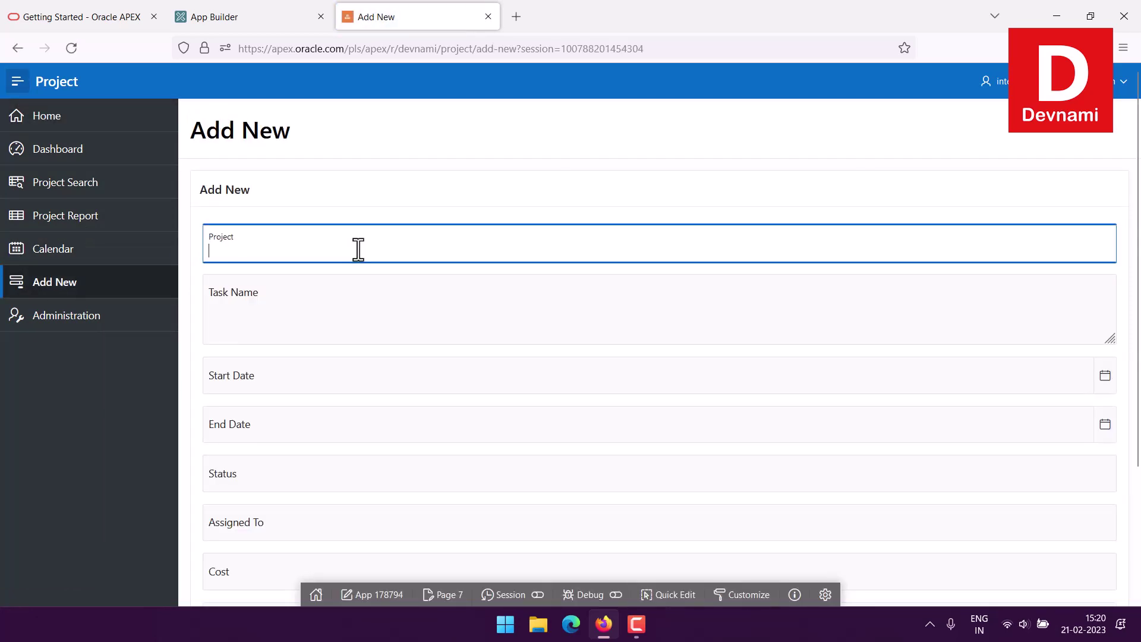
left_click(252, 309)
left_click(262, 377)
left_click(263, 416)
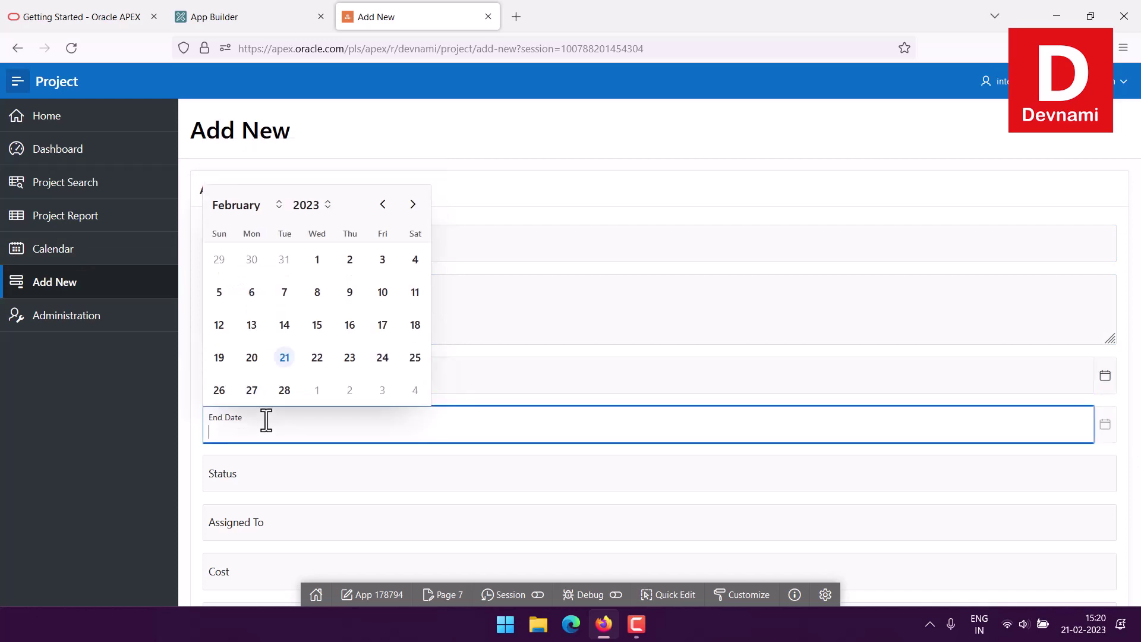
left_click(378, 484)
left_click(360, 524)
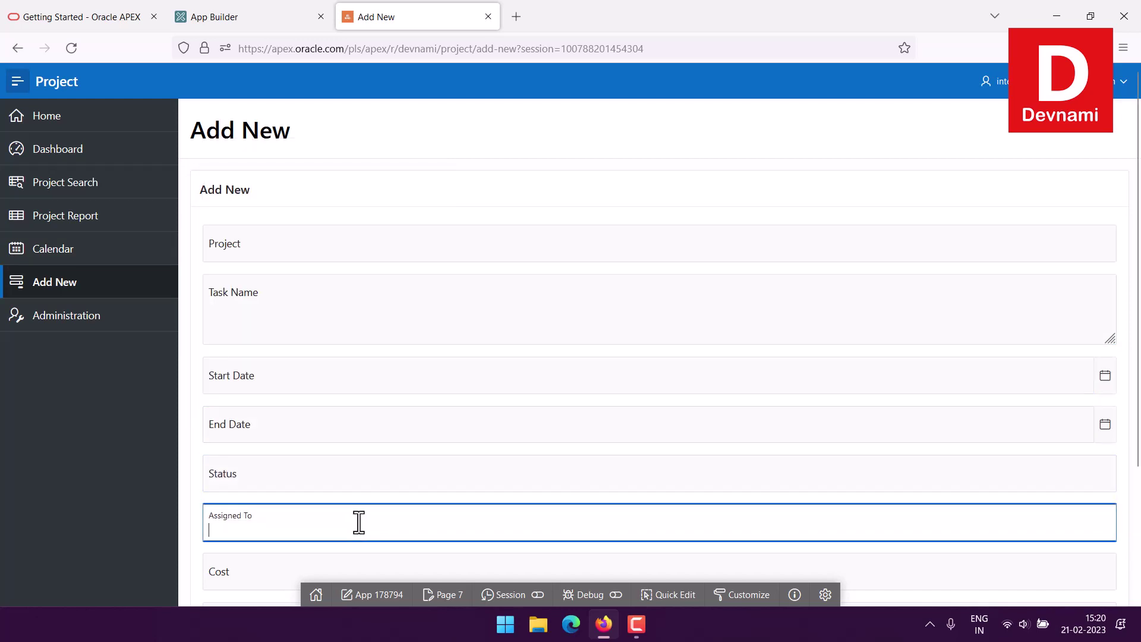
left_click(288, 563)
scroll(291, 561, "down", 3)
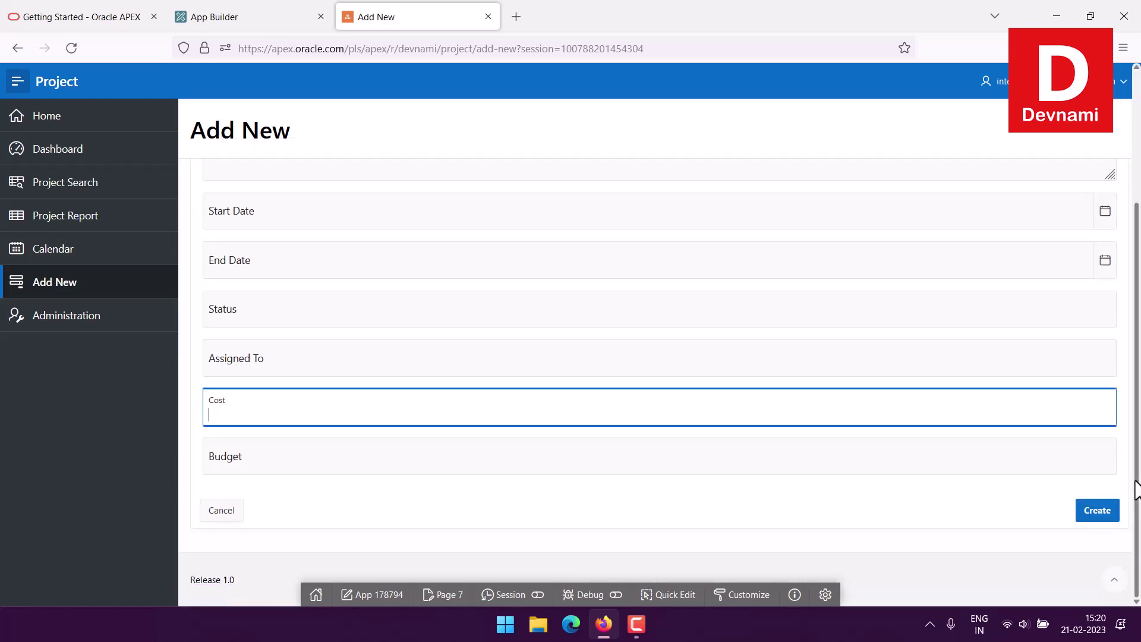
left_click(420, 450)
scroll(432, 459, "up", 3)
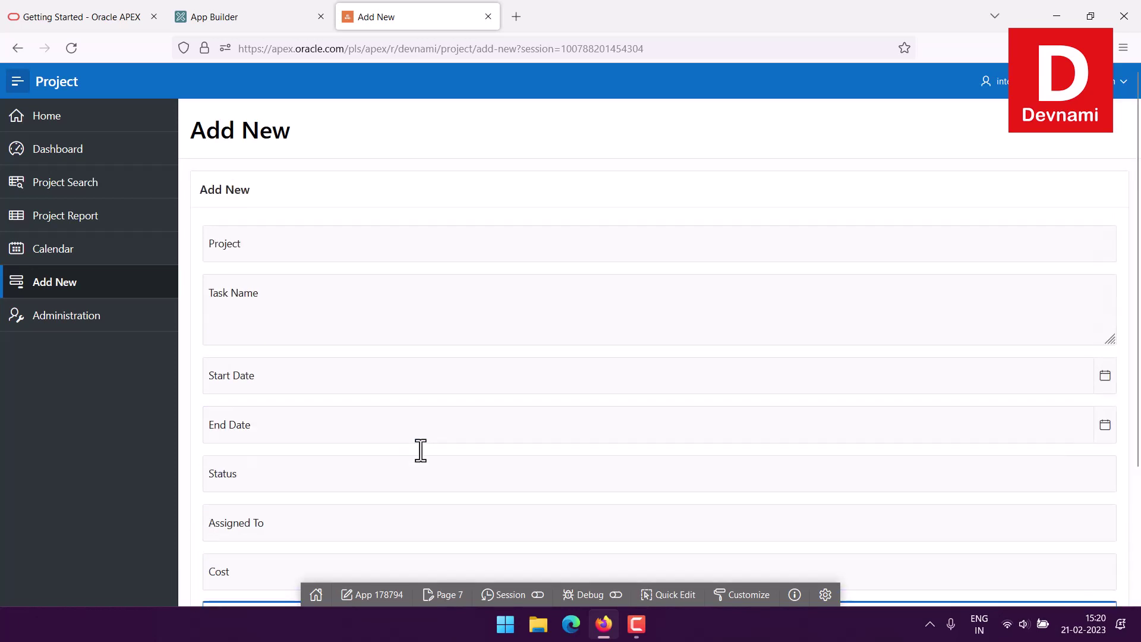
scroll(425, 444, "down", 3)
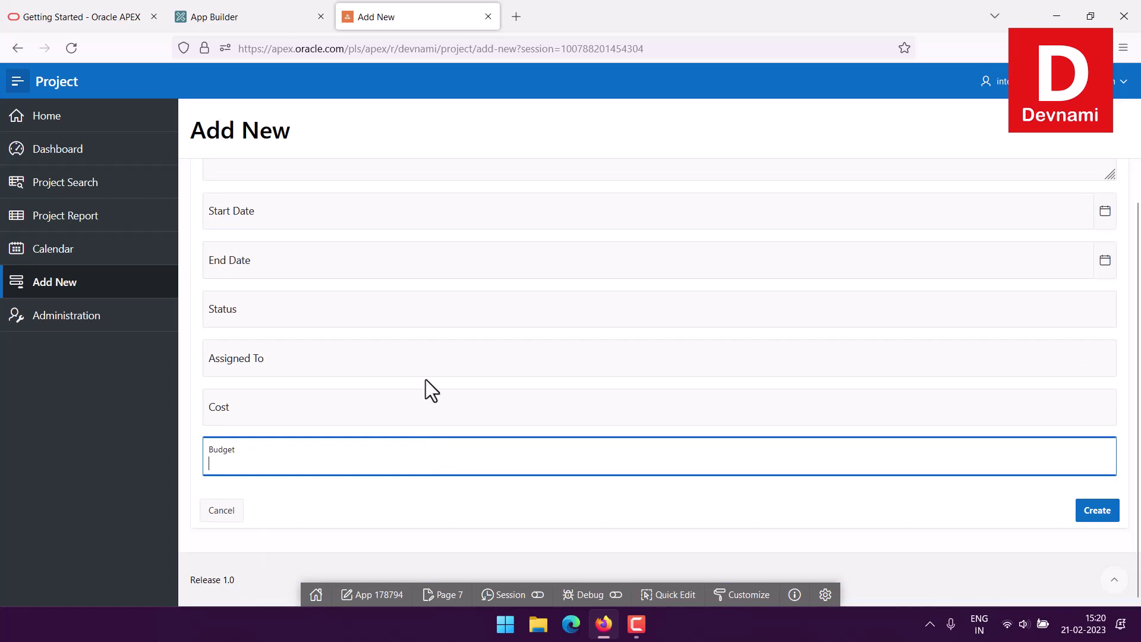
scroll(463, 364, "up", 3)
scroll(465, 363, "down", 3)
left_click(19, 81)
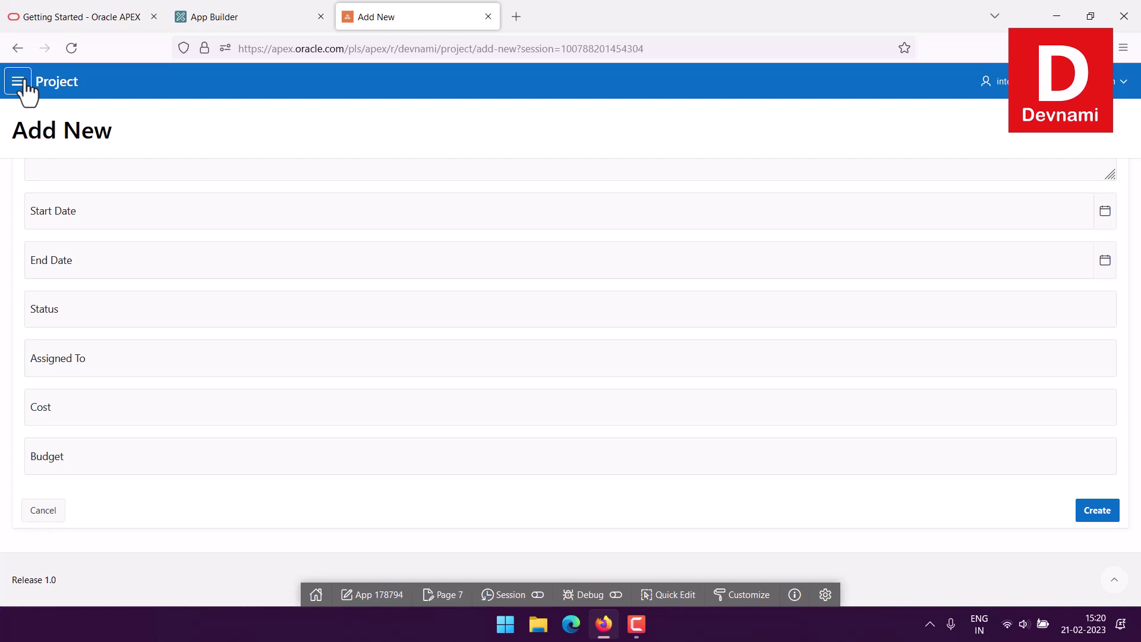
left_click(488, 16)
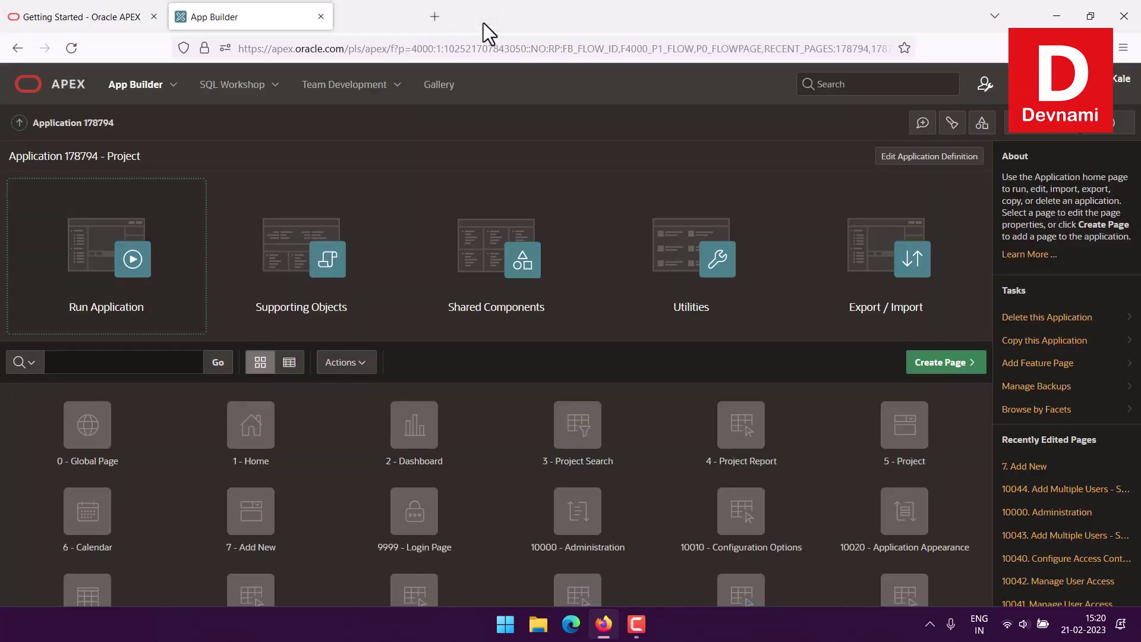
- Export the Project application to a SQL file with the default export settings
left_click(881, 310)
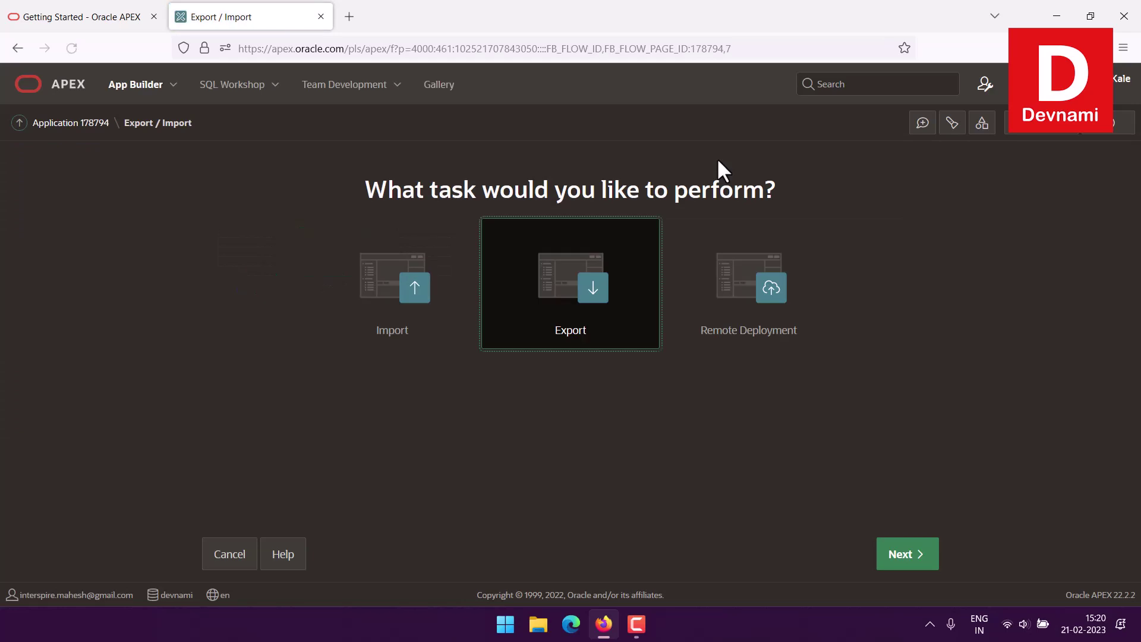
left_click(909, 555)
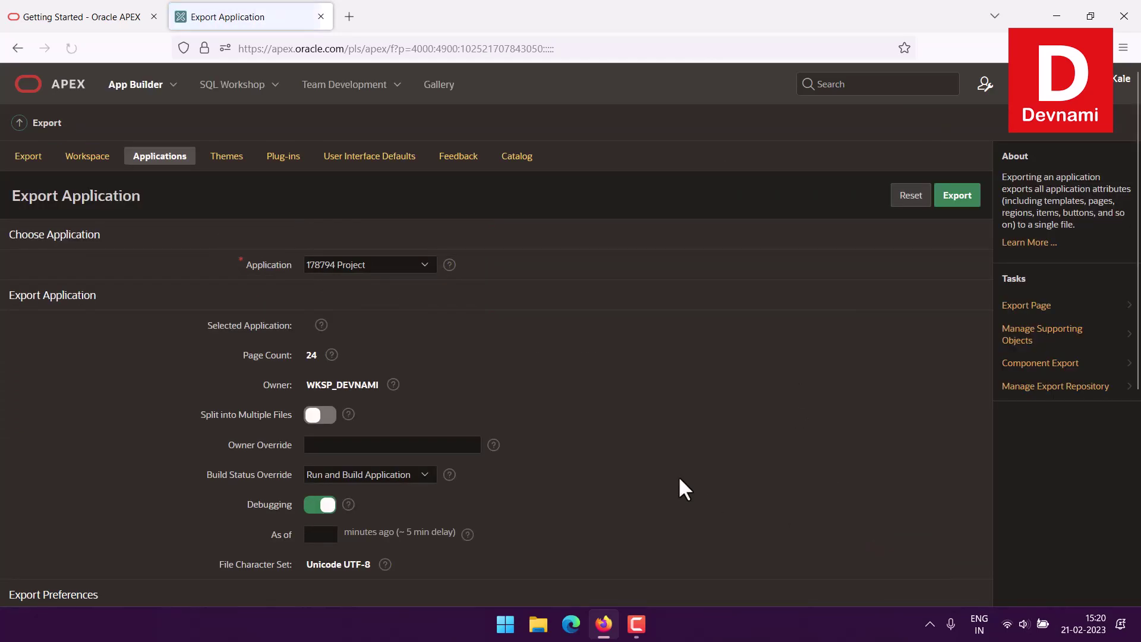
left_click(957, 196)
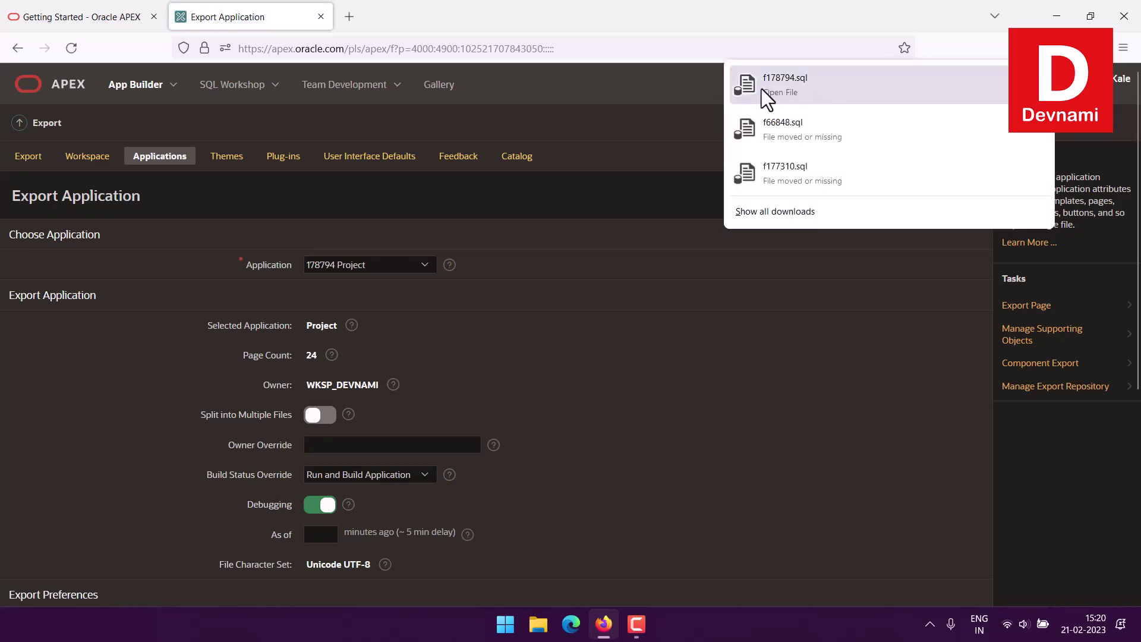
left_click(670, 159)
- Permanently delete the Project application from App Builder, expanding its list of pages before confirming
left_click(20, 123)
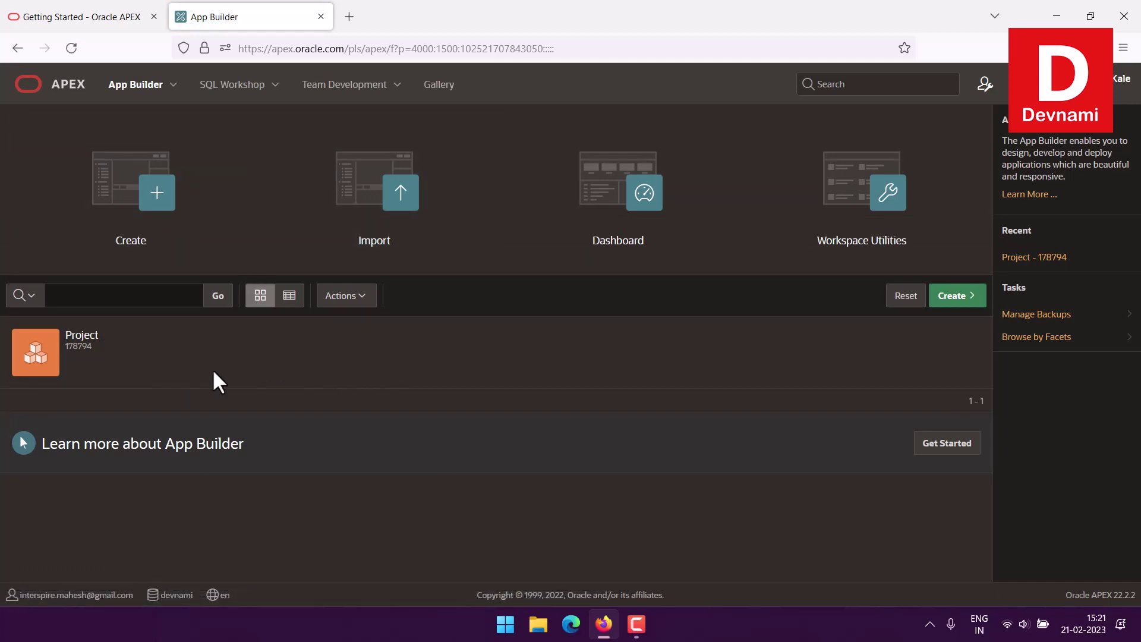
left_click(181, 340)
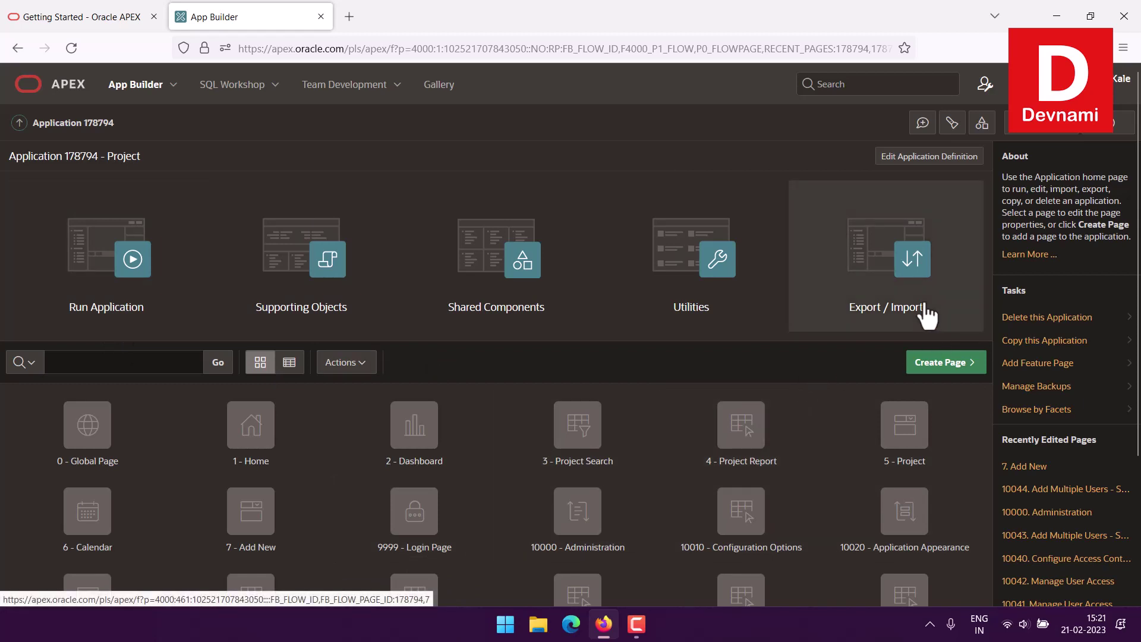
left_click(1046, 317)
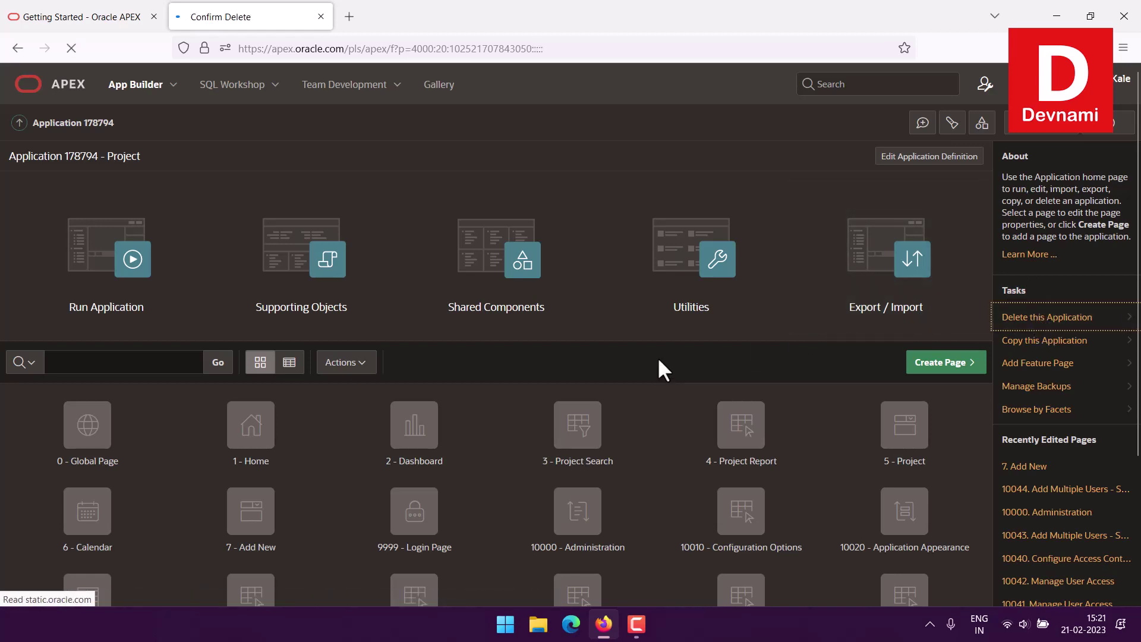
left_click(217, 251)
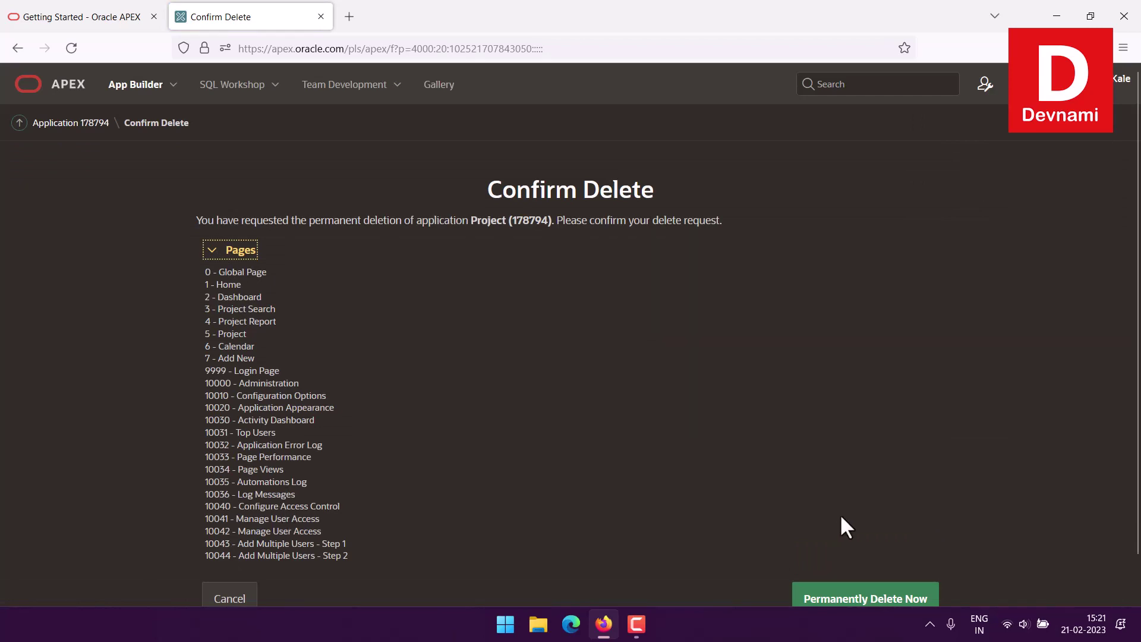
scroll(841, 484, "down", 1)
left_click(868, 555)
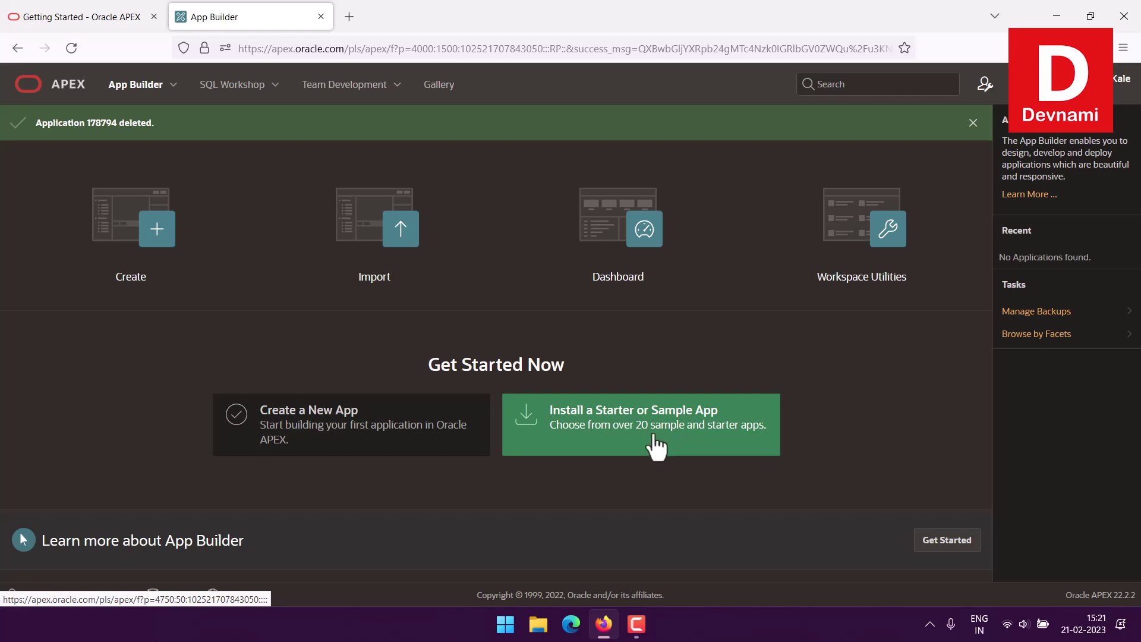
- Open the PROJECT table from the workspace's table list and drop it without cascading constraints
left_click(29, 87)
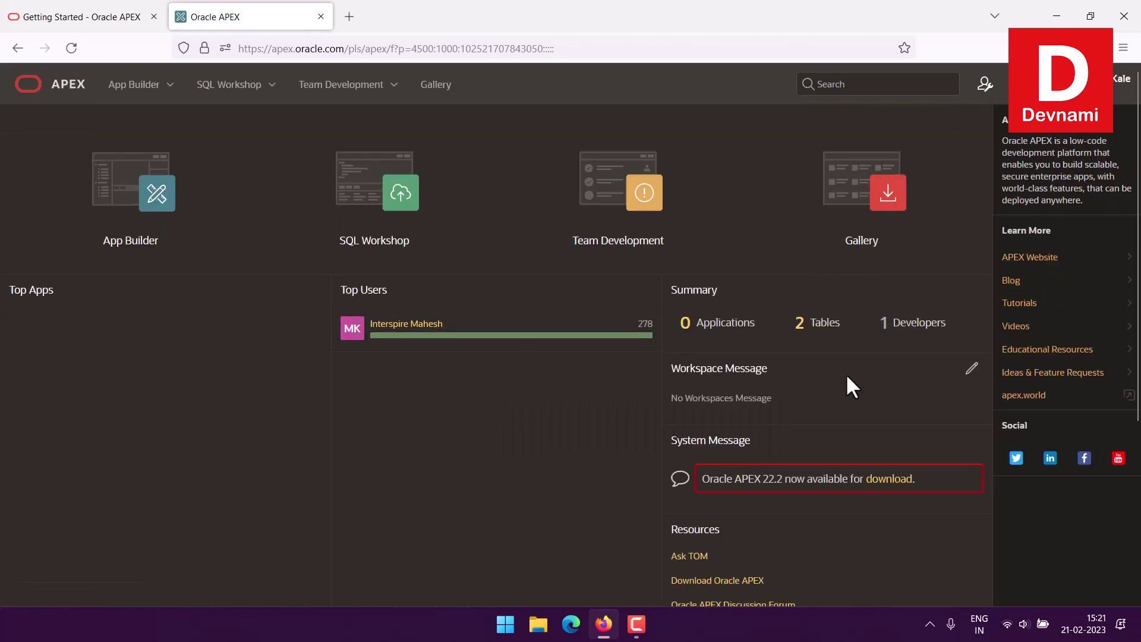
left_click(799, 327)
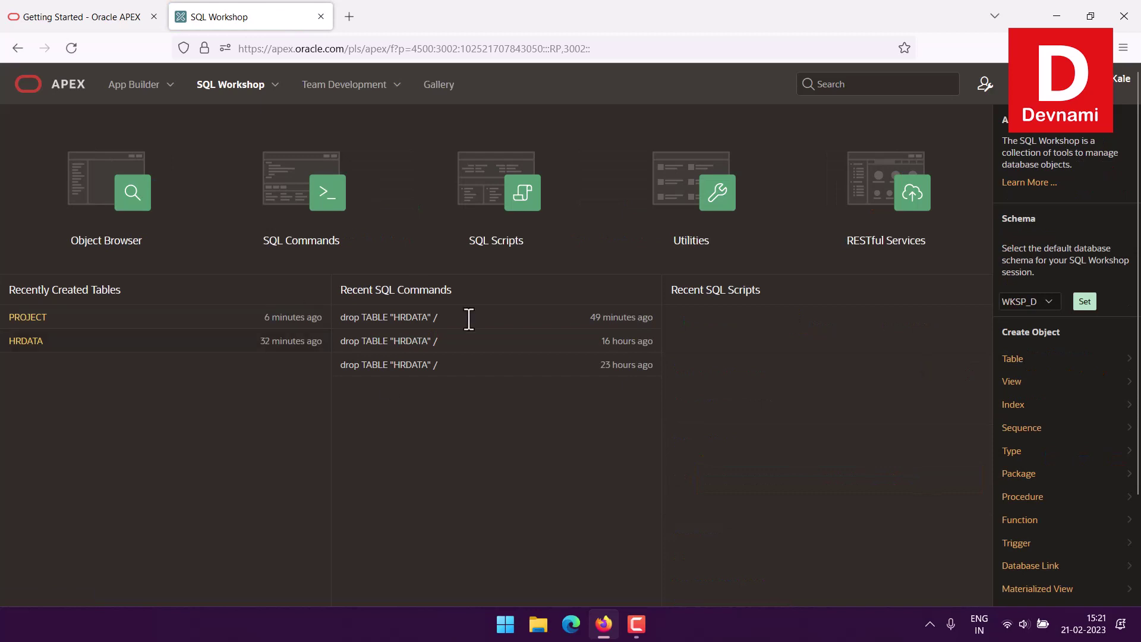
left_click(19, 318)
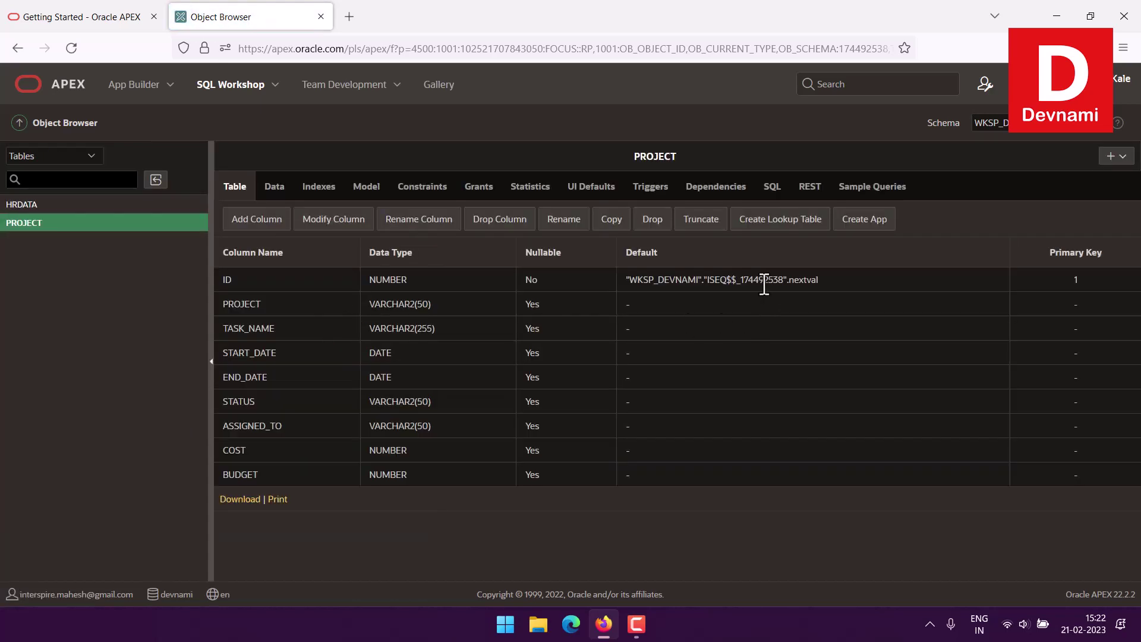
left_click(652, 219)
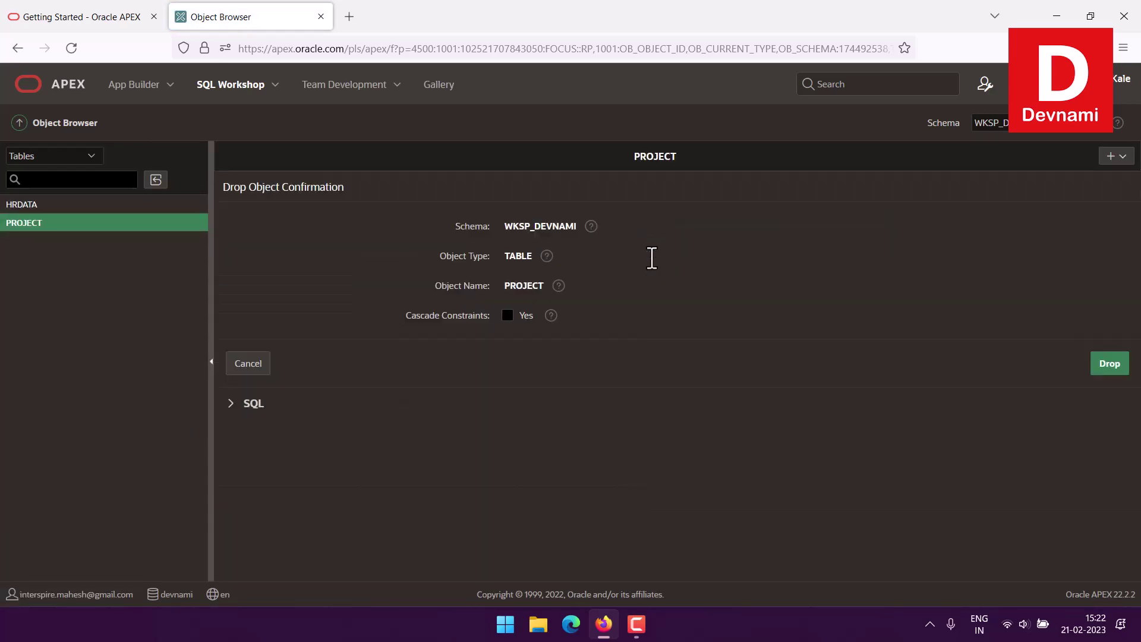
left_click(1106, 366)
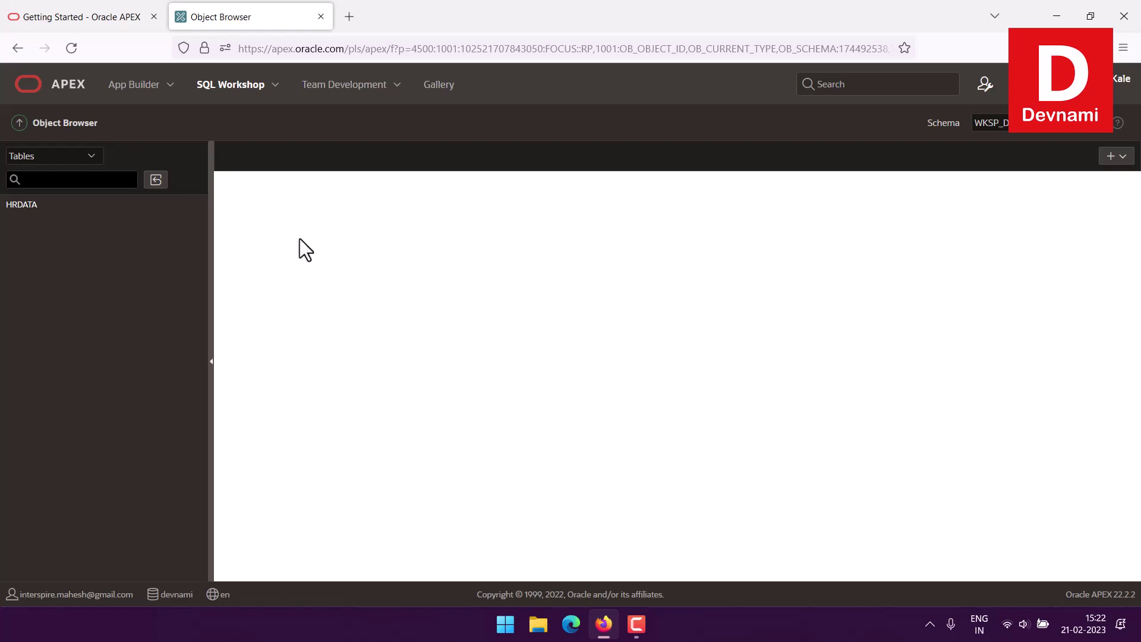
- Drop the HRDATA table without cascading constraints and leave Object Browser for SQL Workshop
left_click(20, 123)
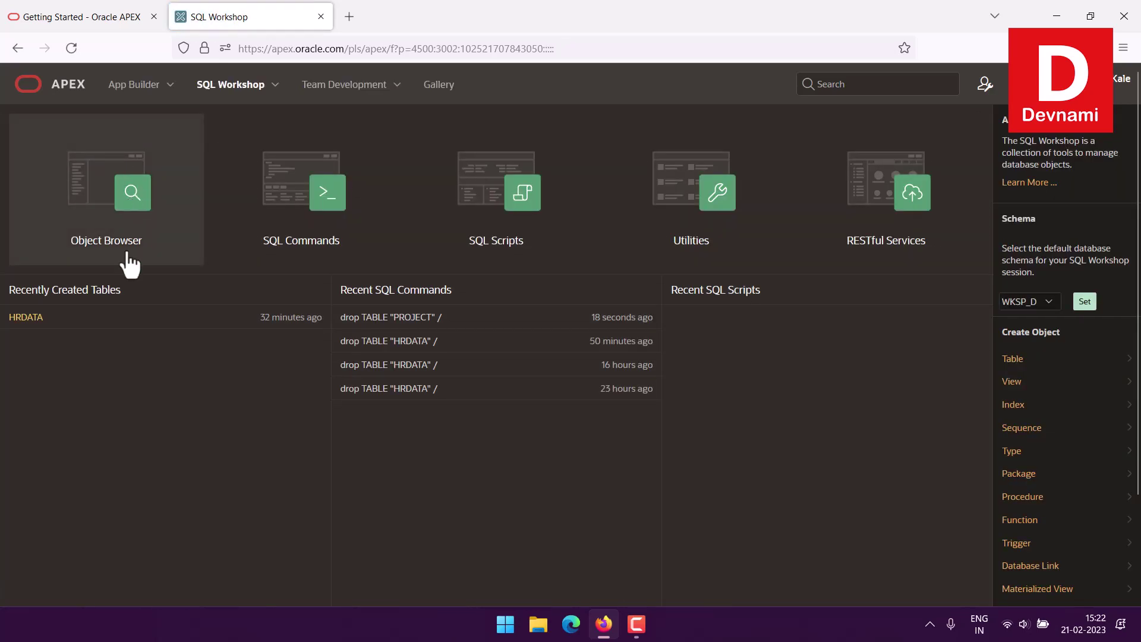
left_click(36, 316)
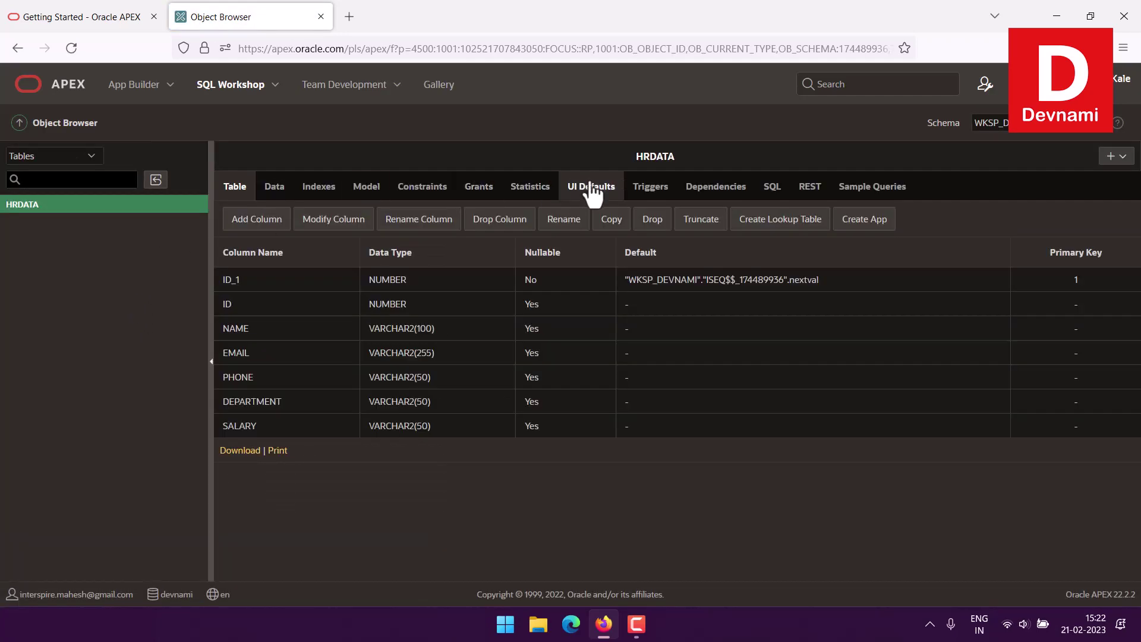
left_click(654, 224)
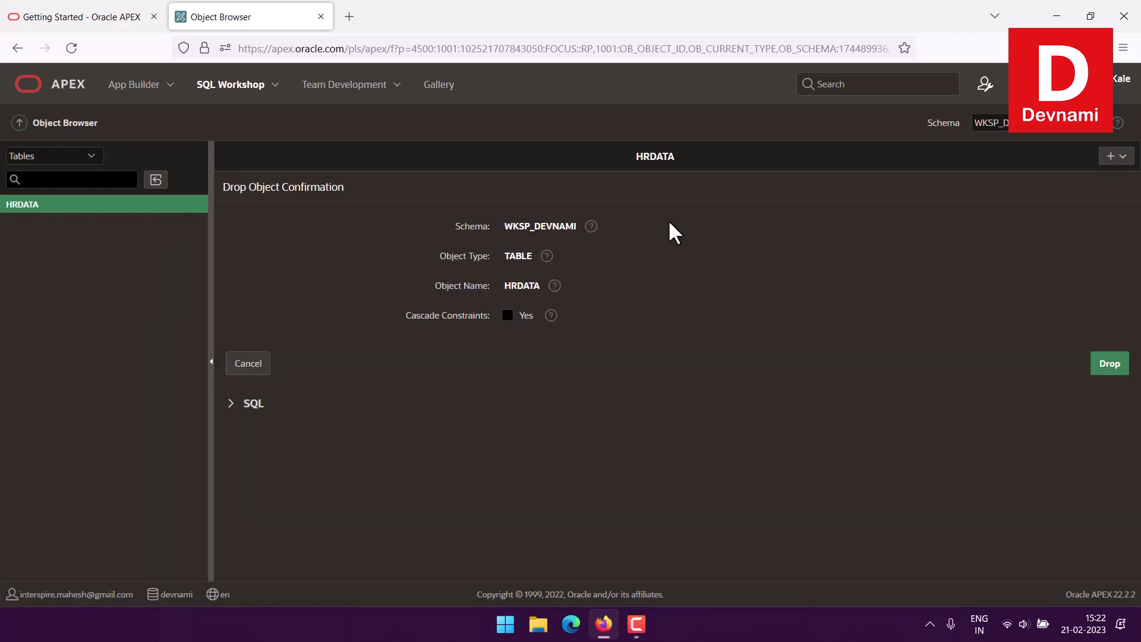
left_click(1106, 362)
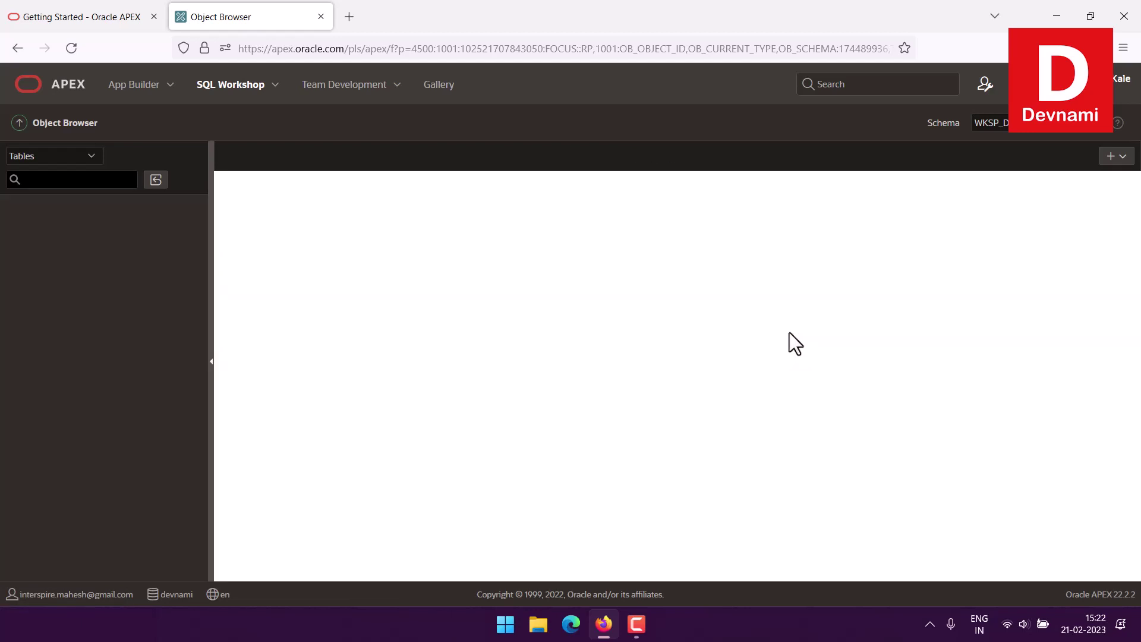
left_click(18, 126)
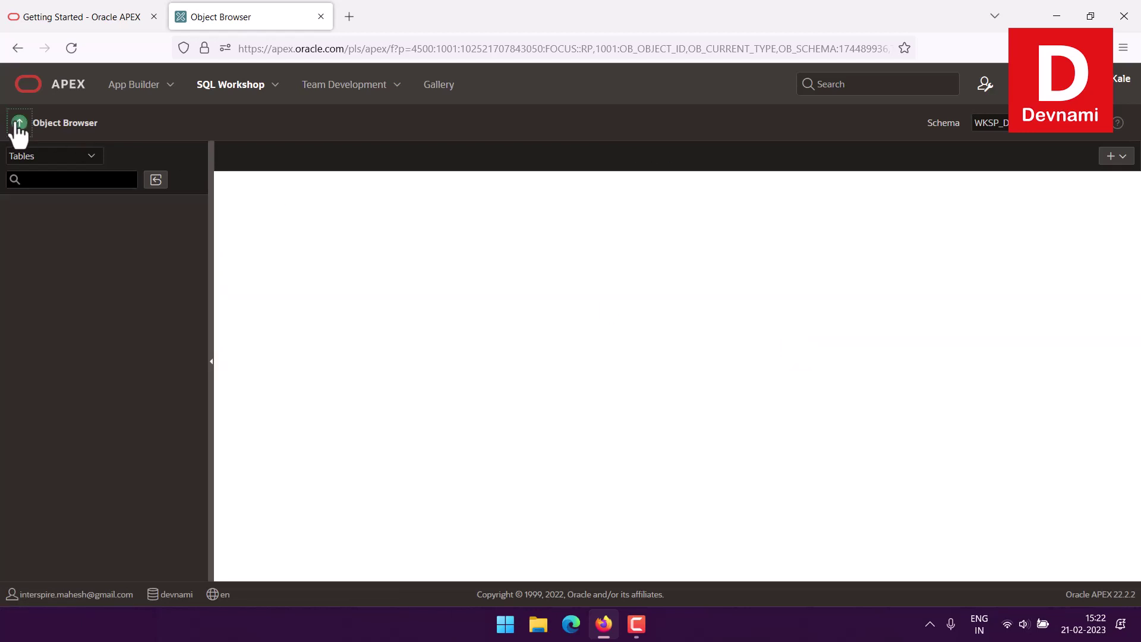